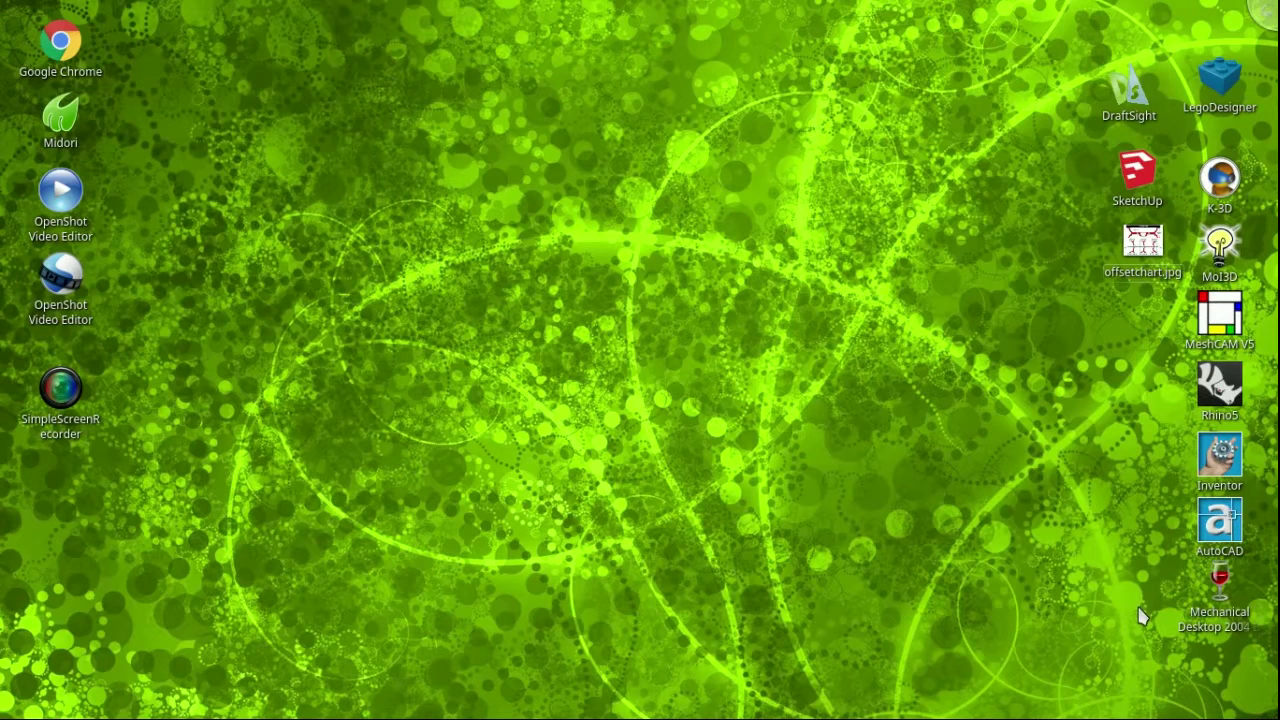
# Step: Launch DraftSight with a new drawing and close the Home palette
pyautogui.click(1136, 92)
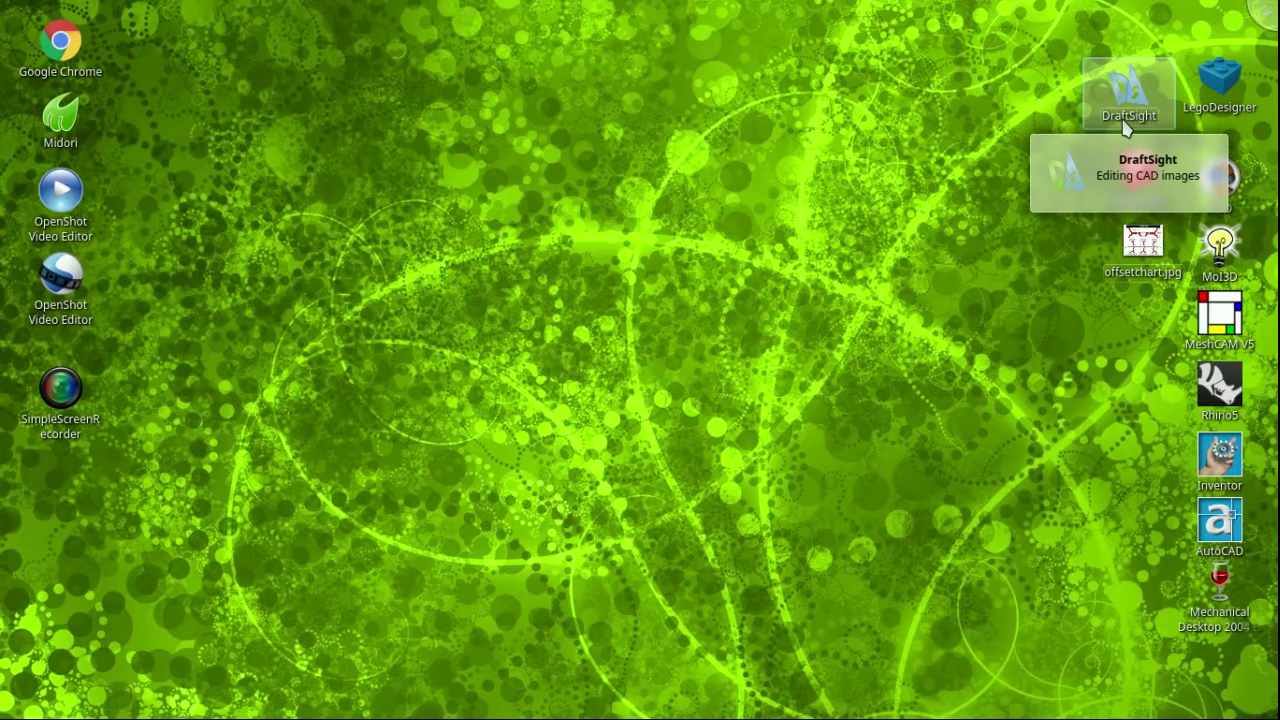
pyautogui.doubleClick(1126, 115)
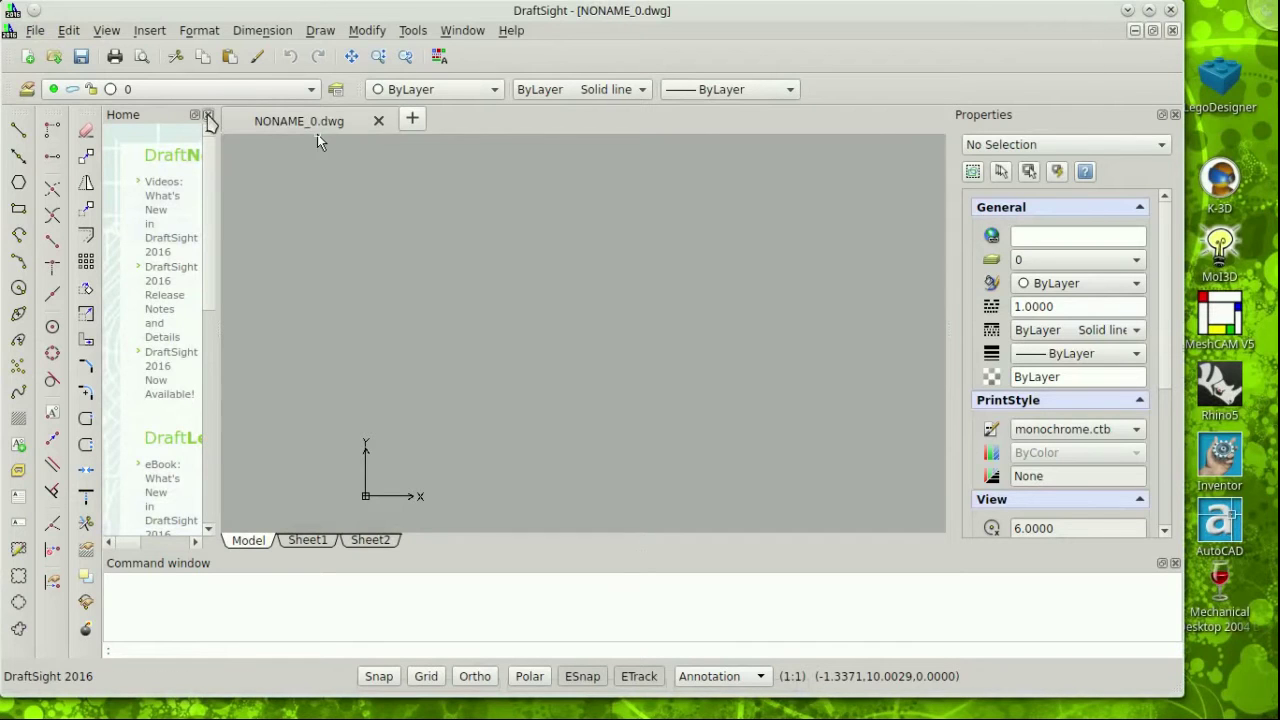
pyautogui.click(208, 115)
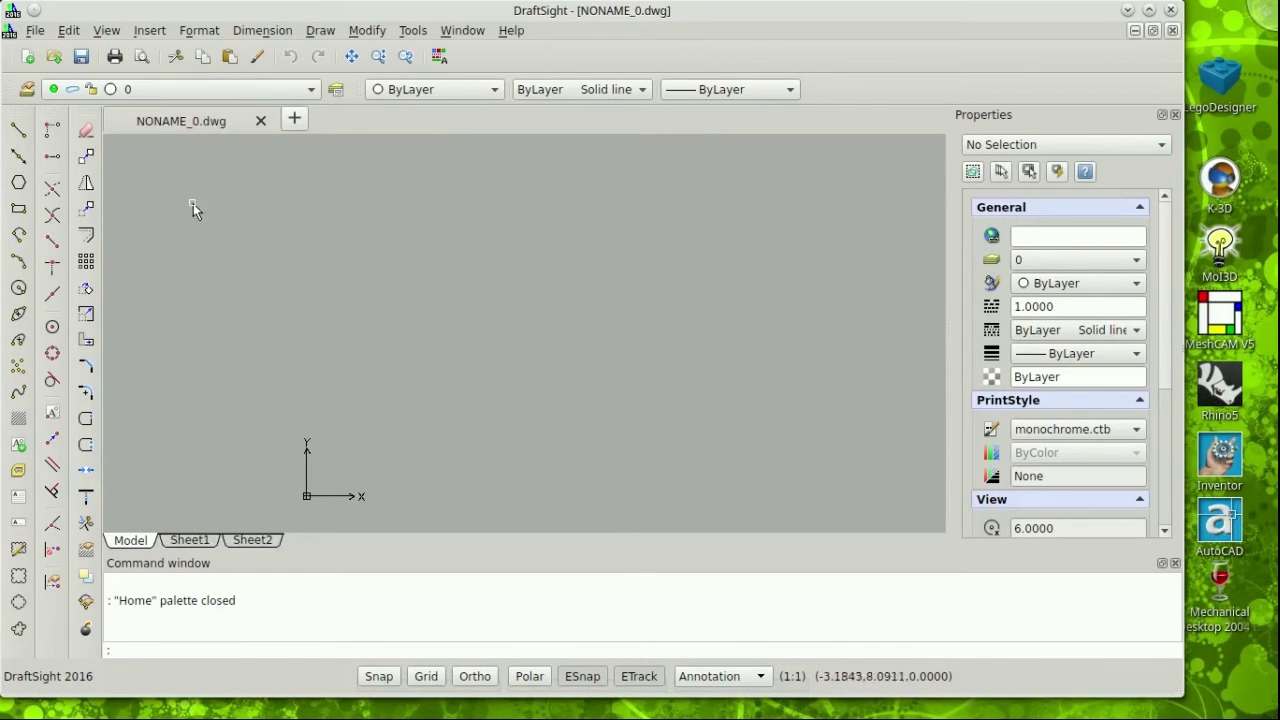
# Step: Attach offsetchart.jpg from the Desktop as a reference image and accept the attachment settings
pyautogui.click(148, 31)
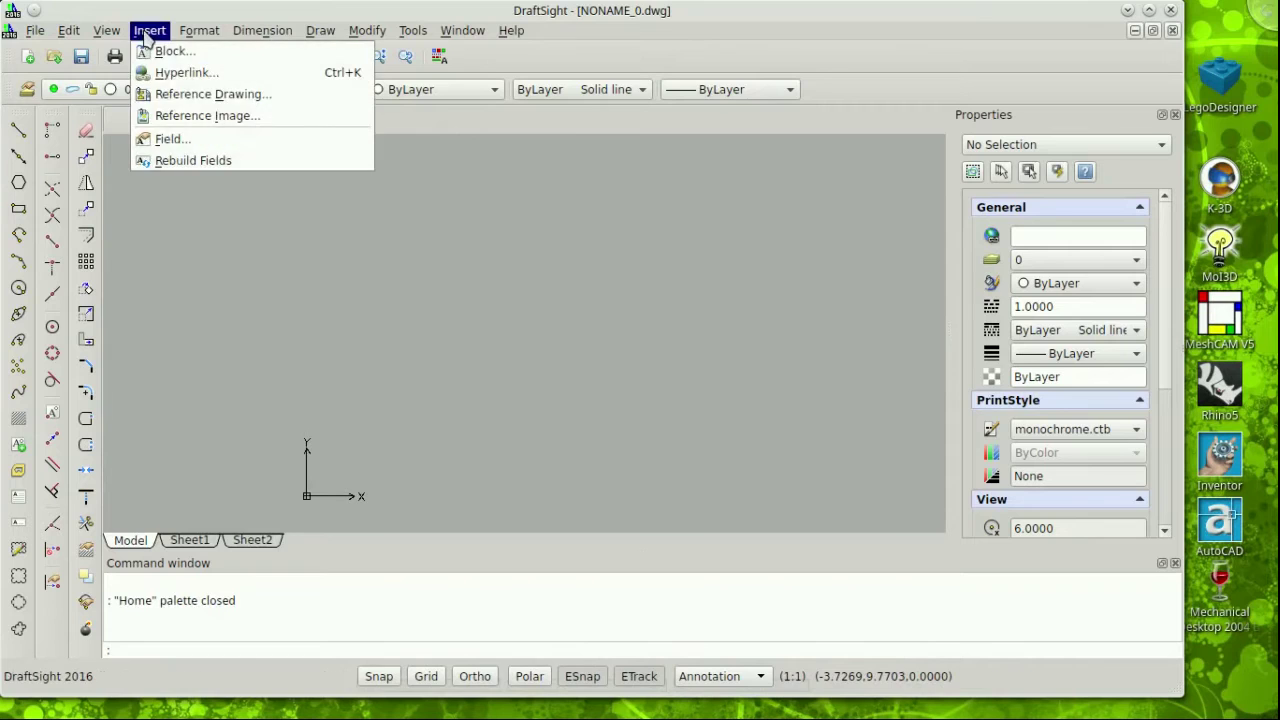
pyautogui.click(207, 115)
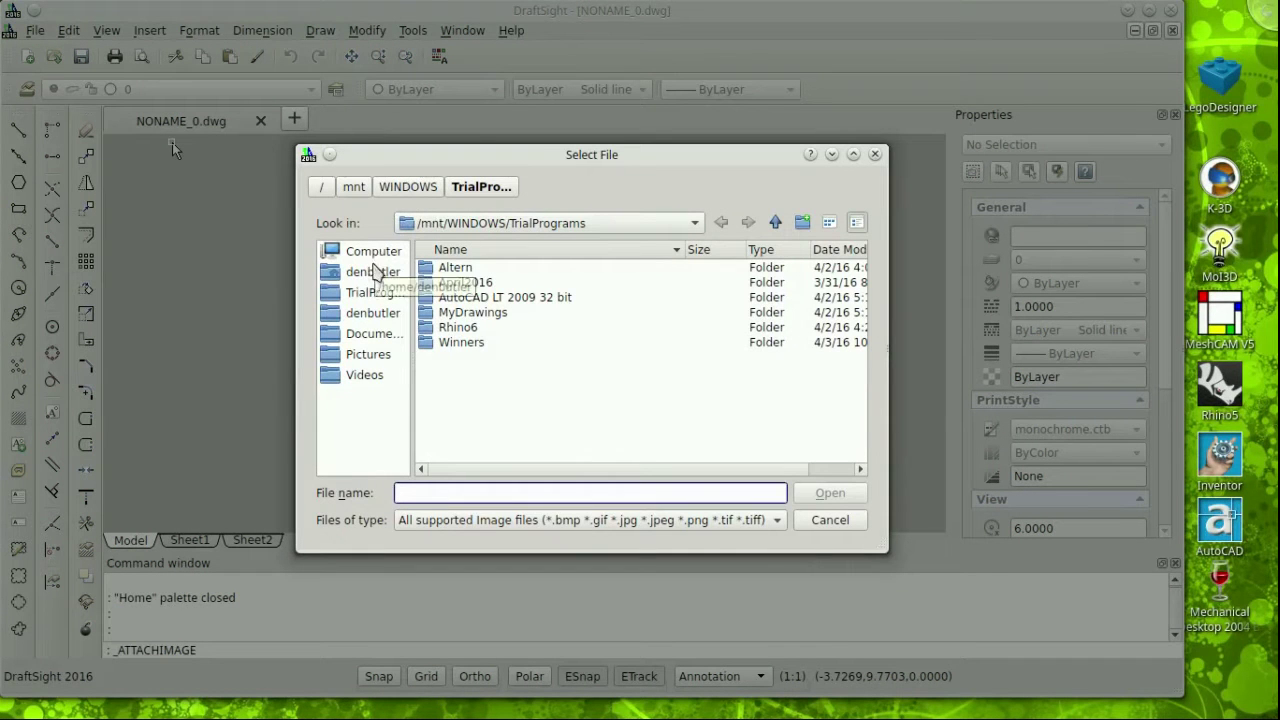
pyautogui.click(372, 271)
pyautogui.doubleClick(462, 297)
pyautogui.click(479, 267)
pyautogui.click(830, 492)
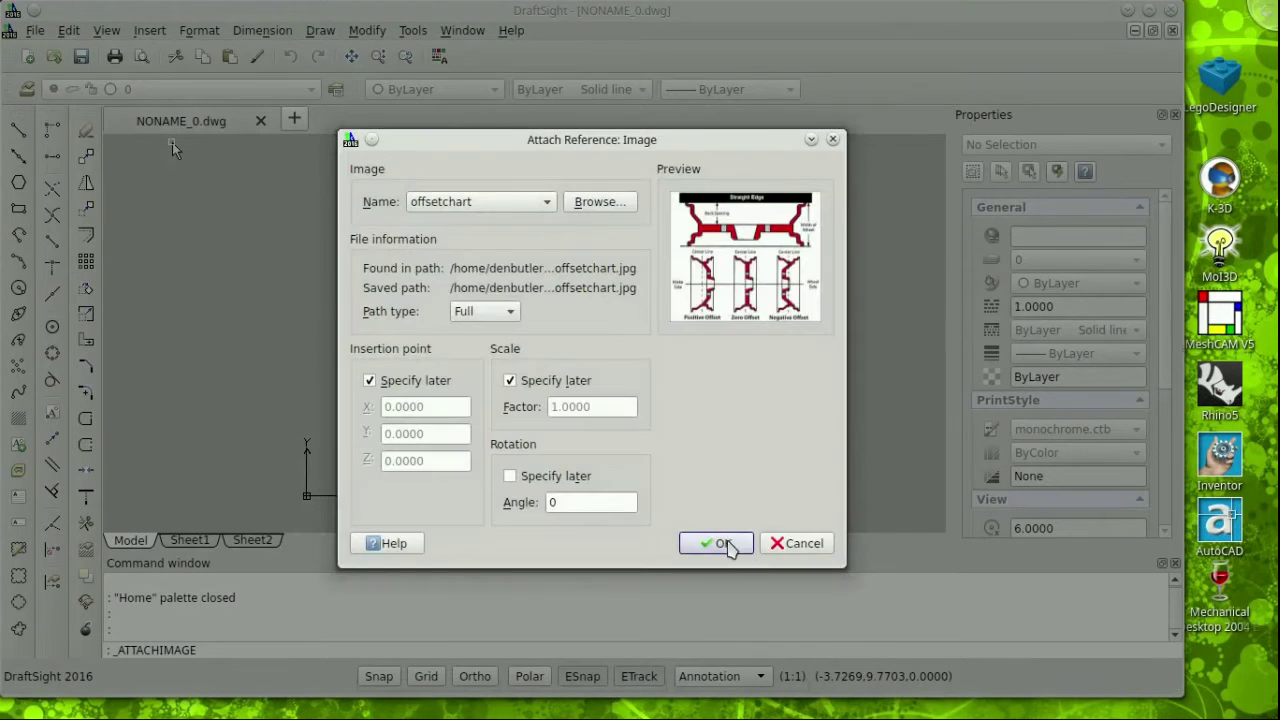
pyautogui.click(706, 540)
# Step: Place the offset chart image and zoom in on the middle wheel's cross-section
pyautogui.click(318, 487)
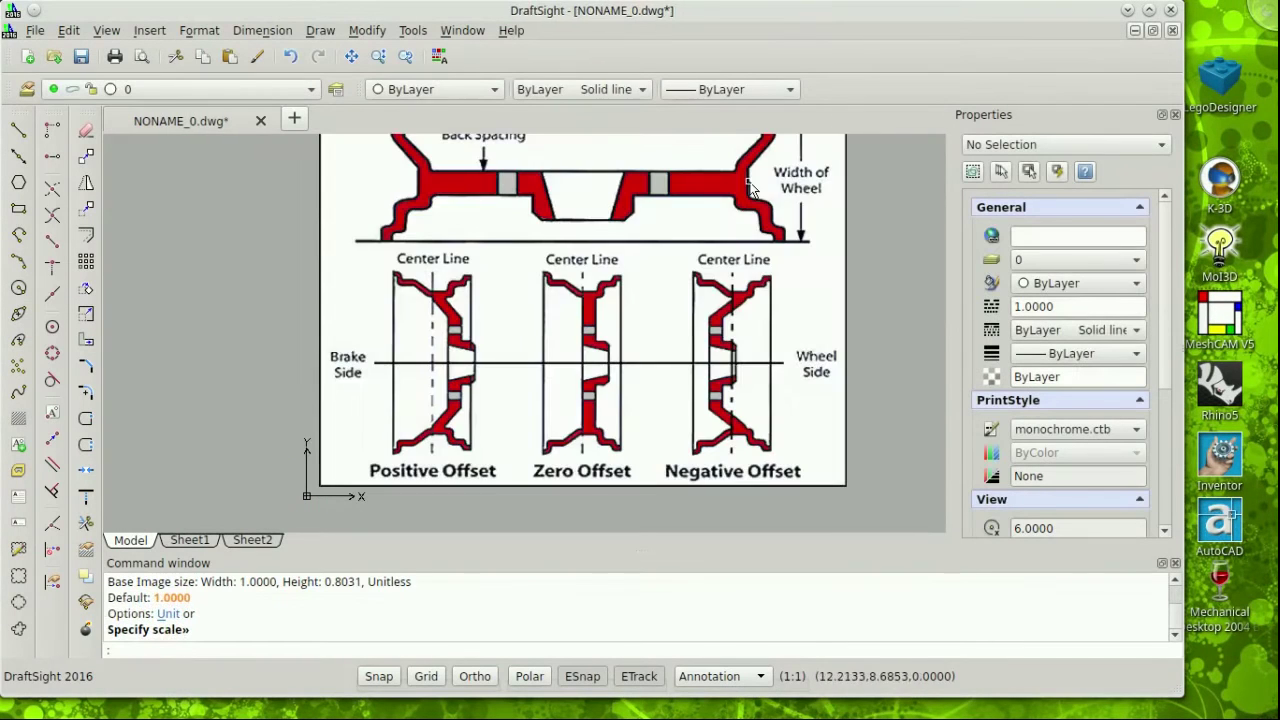
pyautogui.scroll(-1, 343, 352)
pyautogui.click(351, 56)
pyautogui.moveTo(766, 317); pyautogui.dragTo(791, 354)
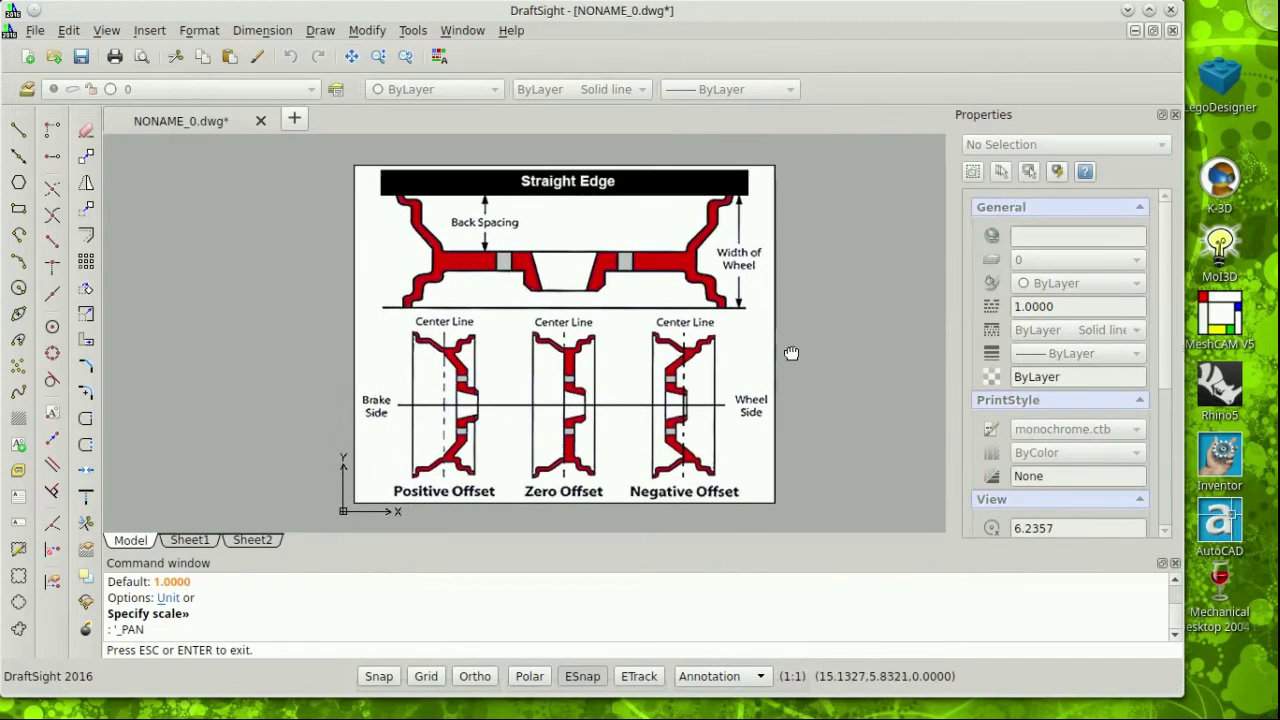
pyautogui.scroll(3, 580, 408)
pyautogui.moveTo(706, 429); pyautogui.dragTo(706, 357)
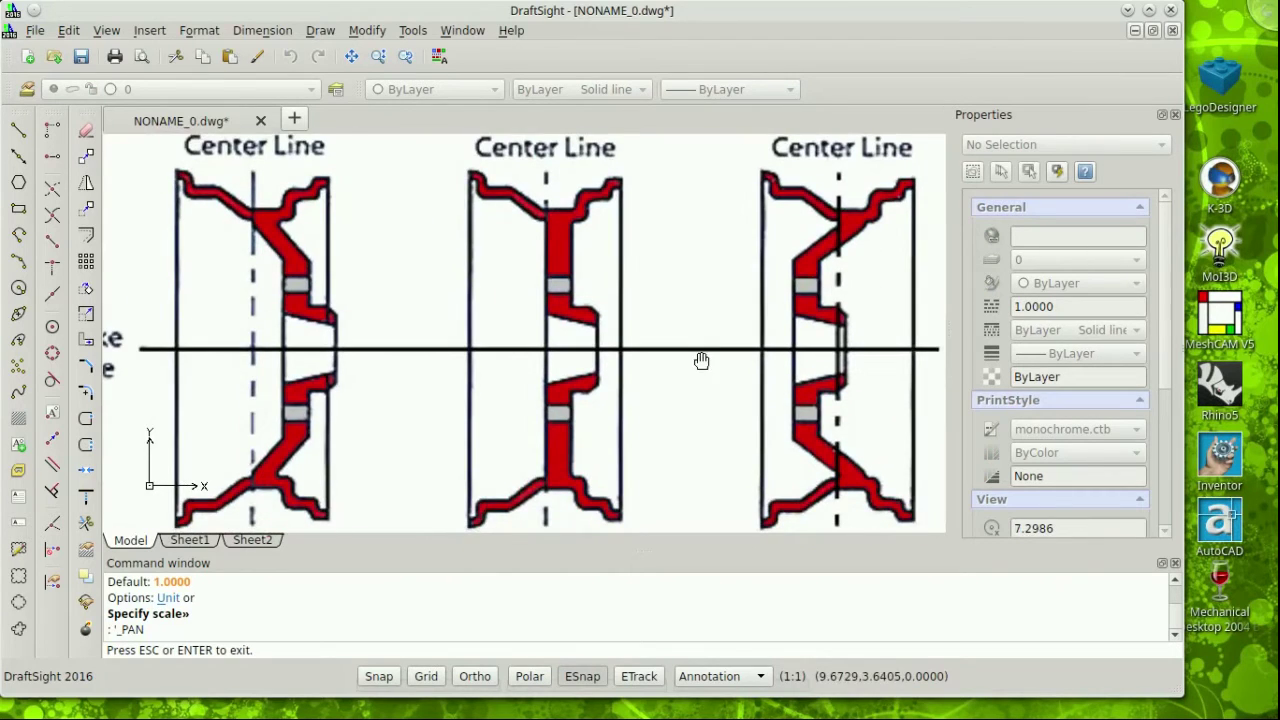
pyautogui.scroll(4, 503, 190)
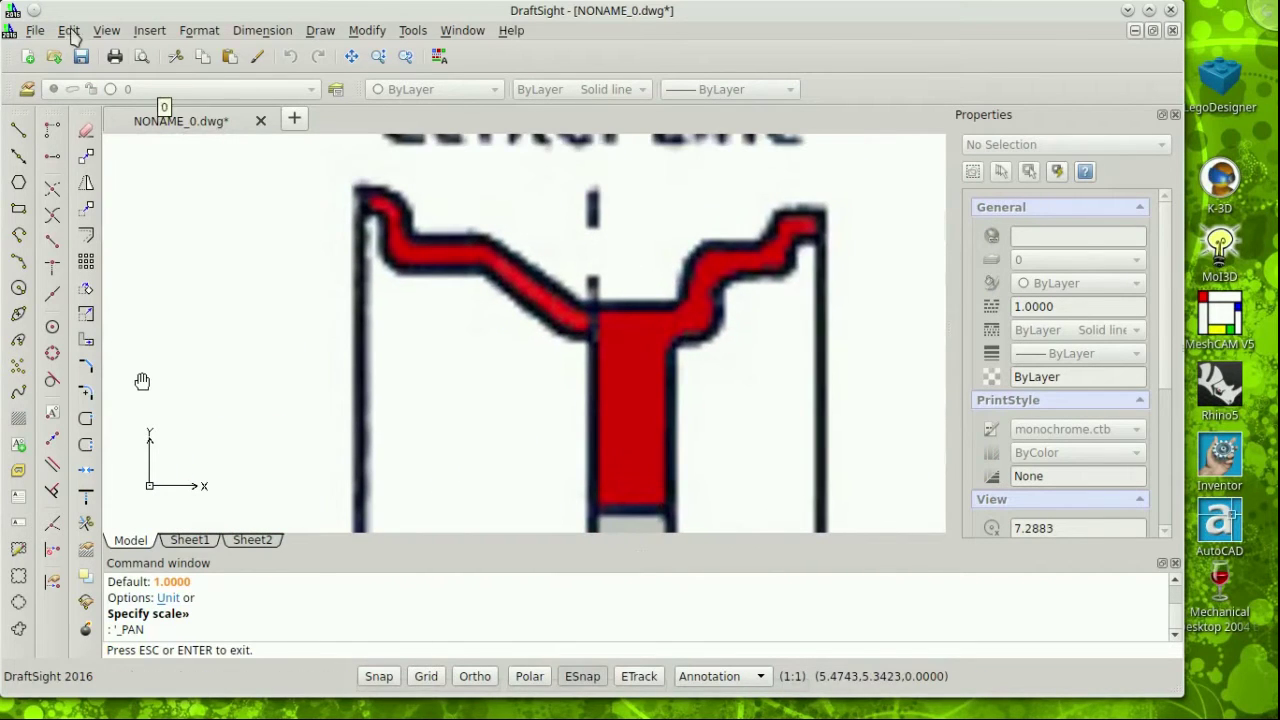
# Step: Draw line segments along the middle wheel's hub top and left rim outline
pyautogui.click(18, 130)
pyautogui.click(590, 305)
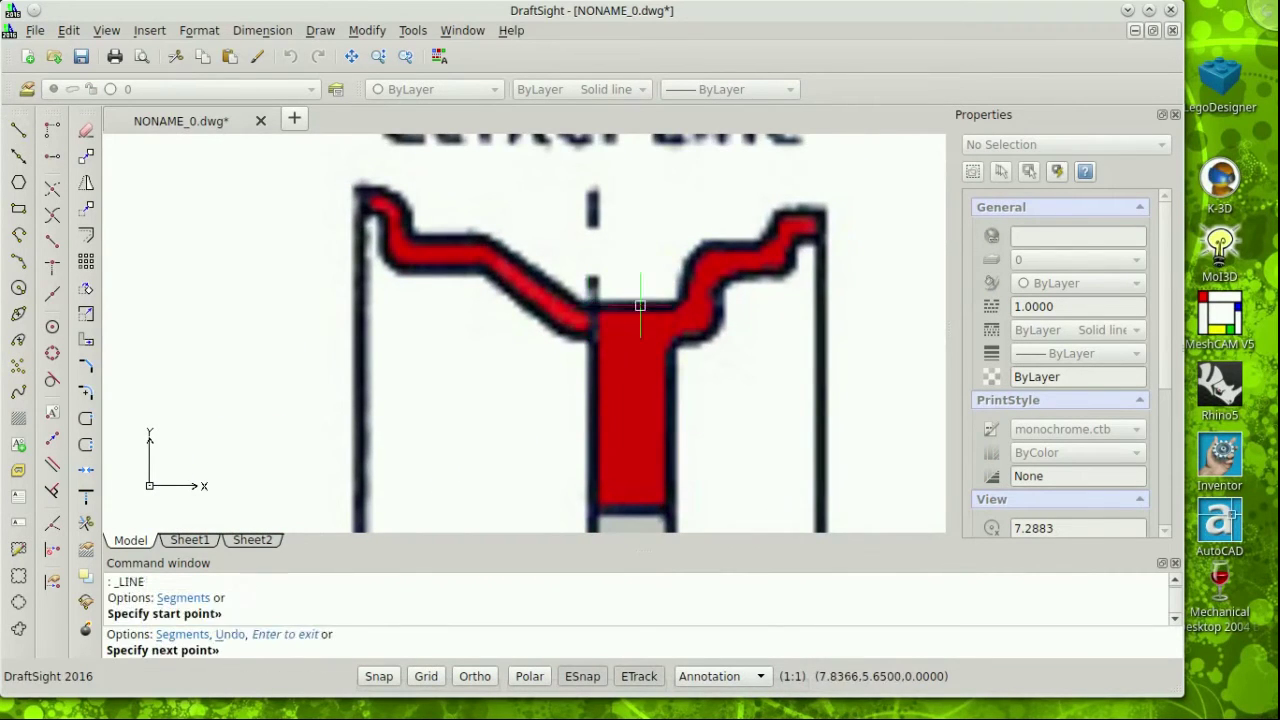
pyautogui.click(679, 305)
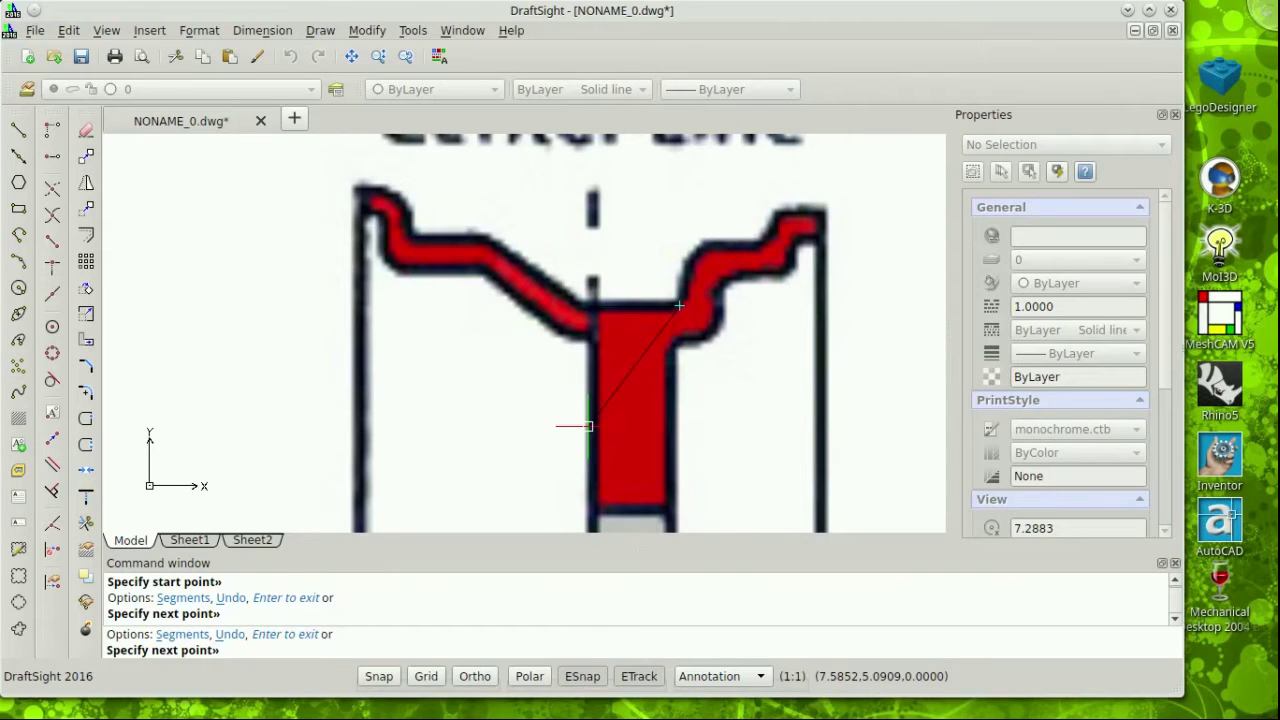
pyautogui.press('Return')
pyautogui.press('Return')
pyautogui.click(417, 238)
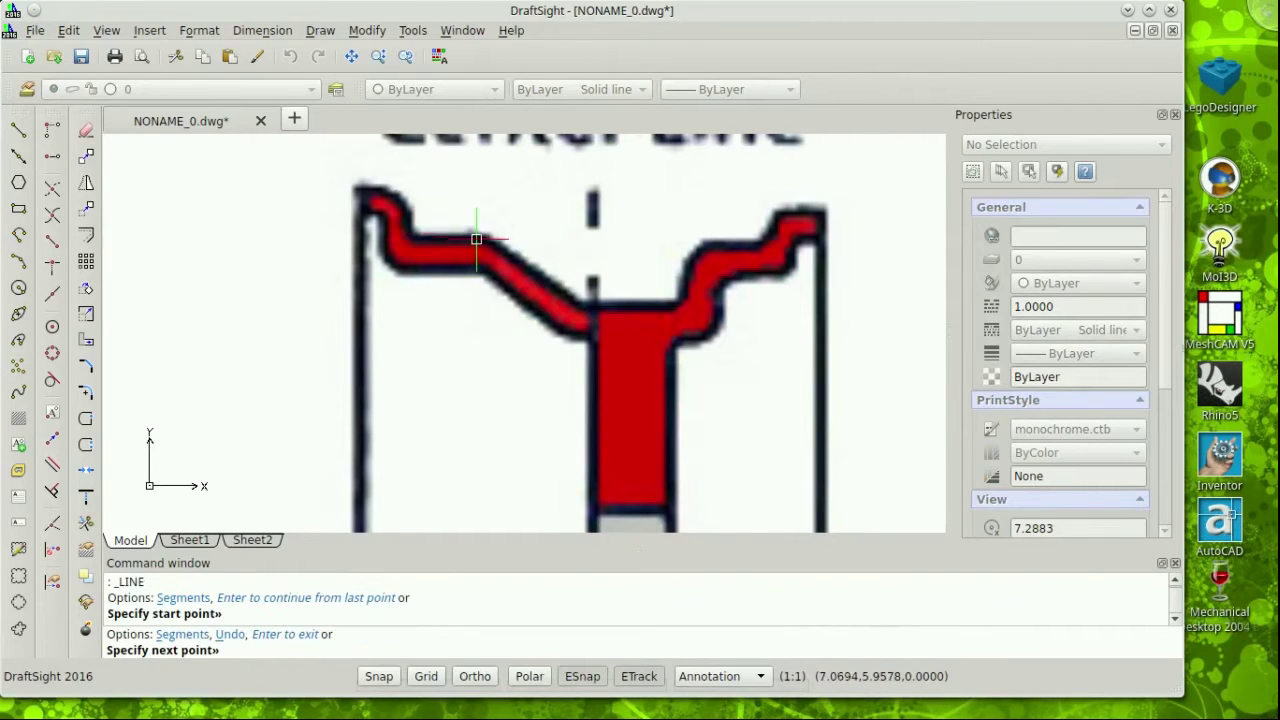
pyautogui.click(488, 244)
pyautogui.rightClick(491, 247)
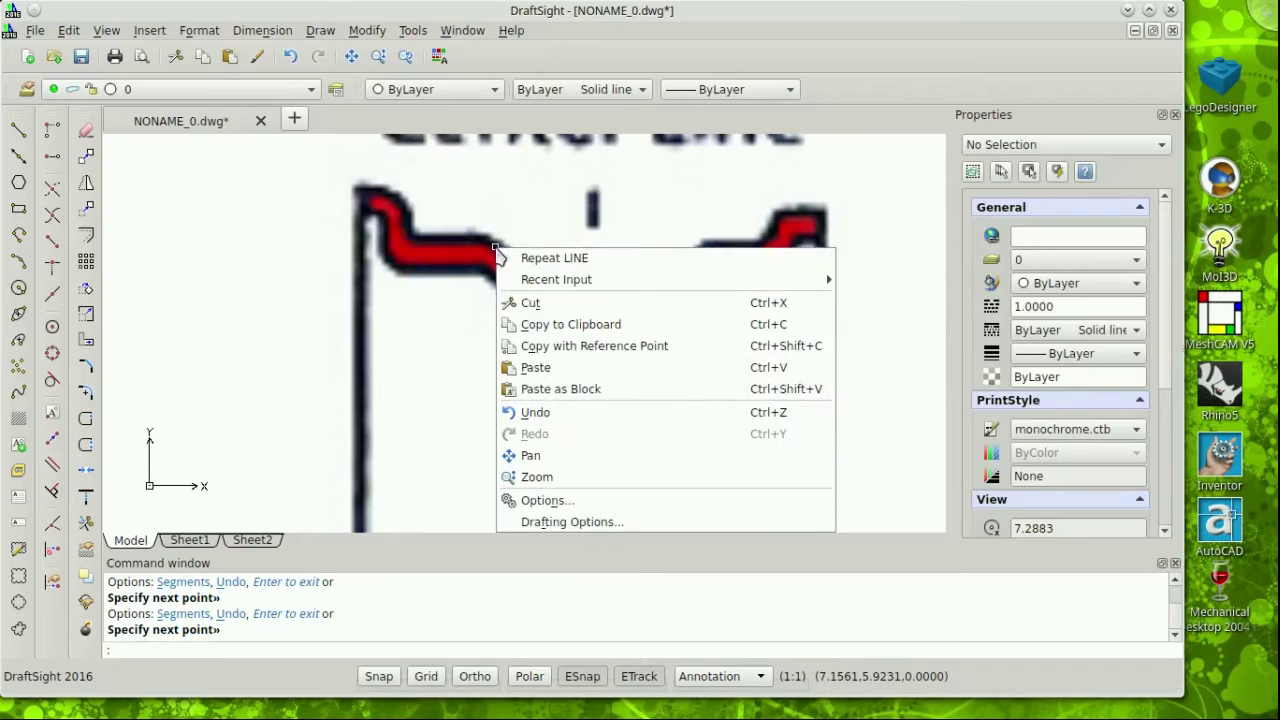
pyautogui.click(545, 257)
pyautogui.click(567, 298)
pyautogui.click(567, 297)
pyautogui.rightClick(586, 298)
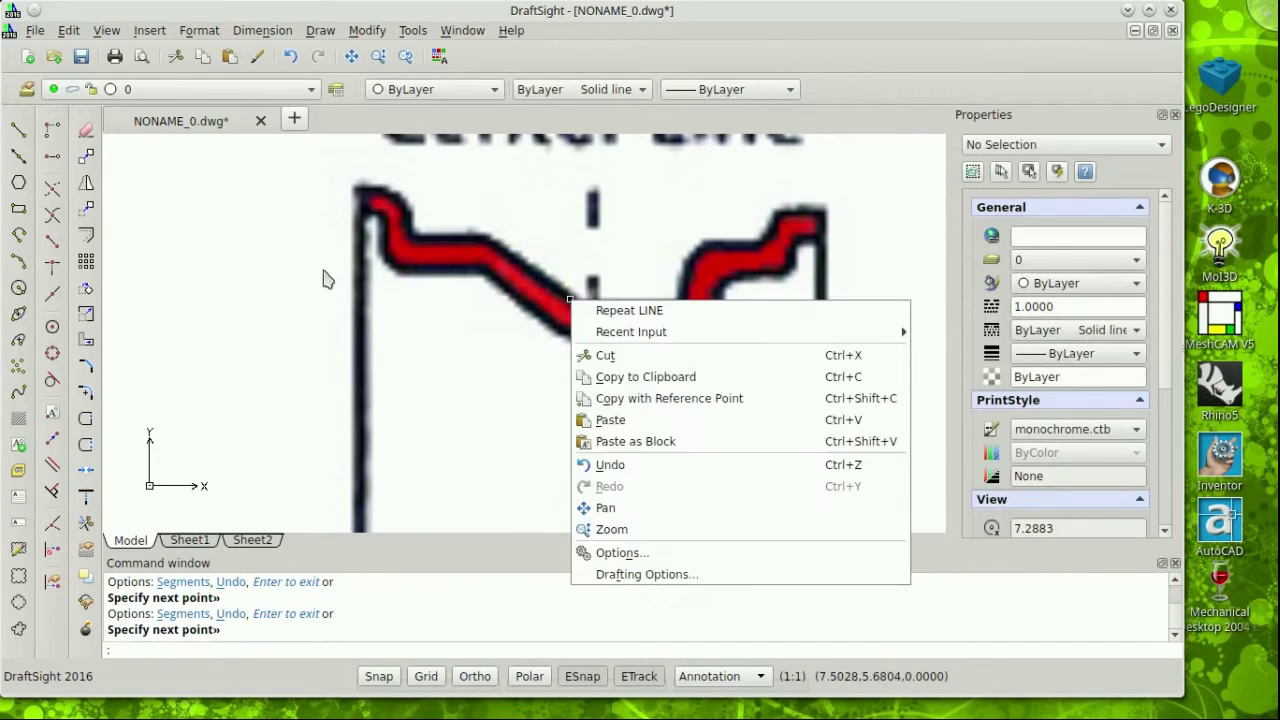
pyautogui.click(608, 314)
# Step: Trace more outline segments, including a vertical line down from the hub bottom and the rim's edge
pyautogui.click(470, 264)
pyautogui.click(472, 265)
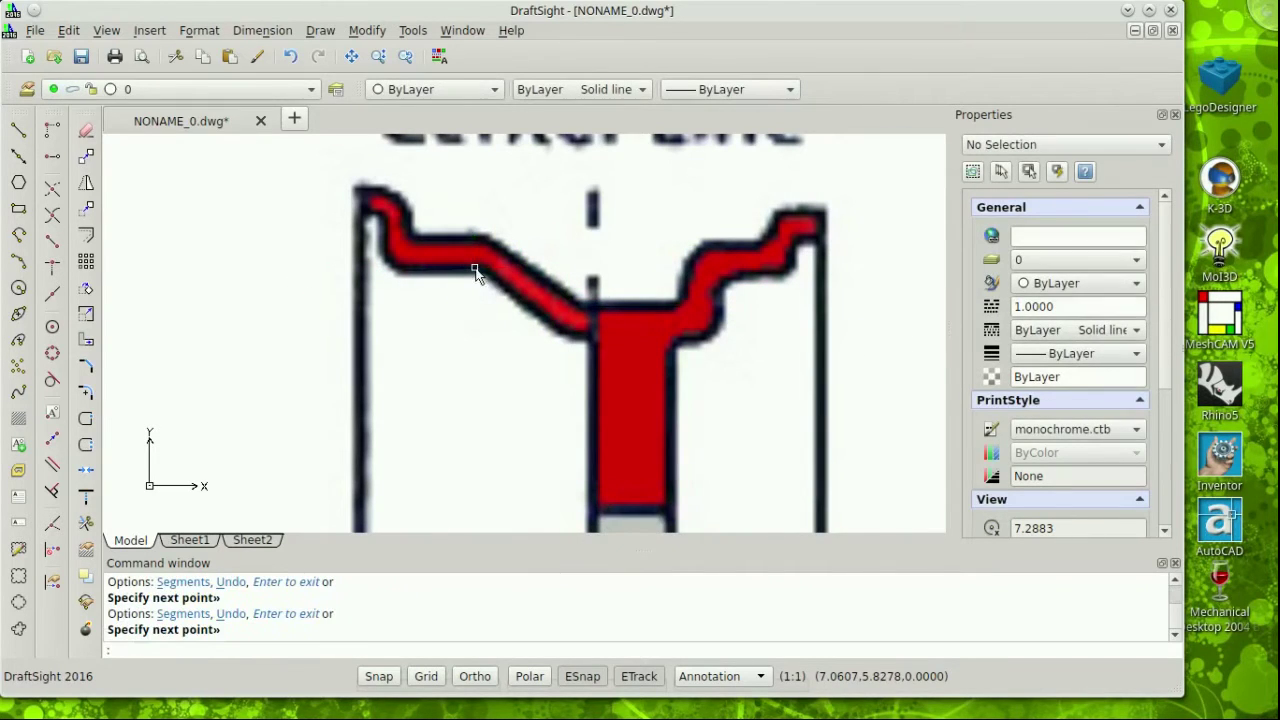
pyautogui.rightClick(474, 271)
pyautogui.click(491, 268)
pyautogui.click(562, 330)
pyautogui.click(560, 324)
pyautogui.rightClick(560, 330)
pyautogui.click(590, 334)
pyautogui.click(592, 345)
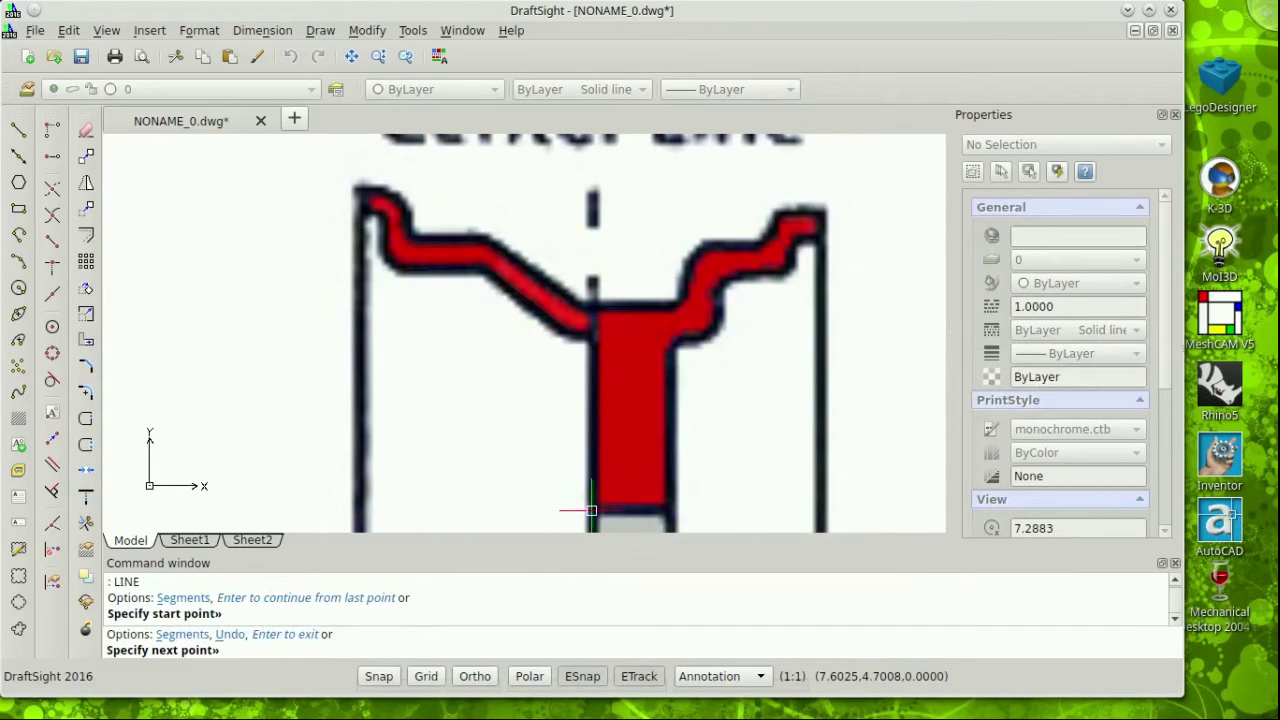
pyautogui.click(594, 511)
pyautogui.rightClick(776, 489)
pyautogui.click(783, 497)
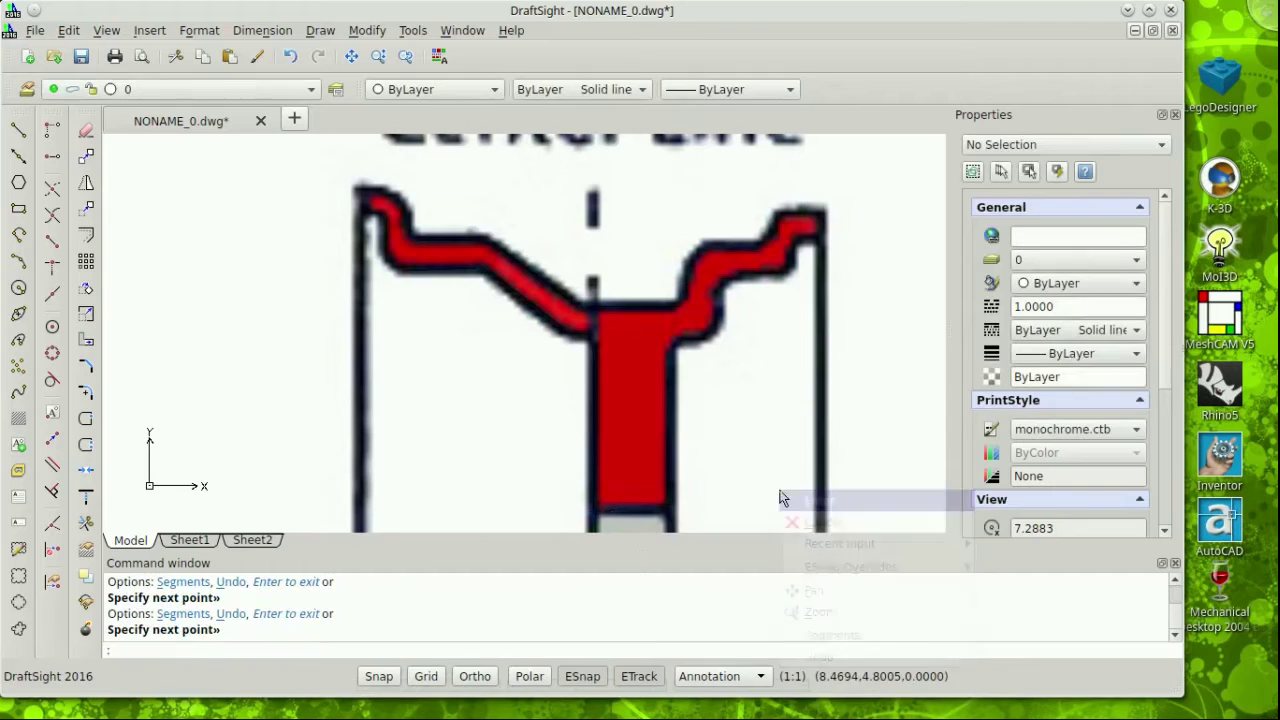
pyautogui.rightClick(672, 415)
pyautogui.click(730, 426)
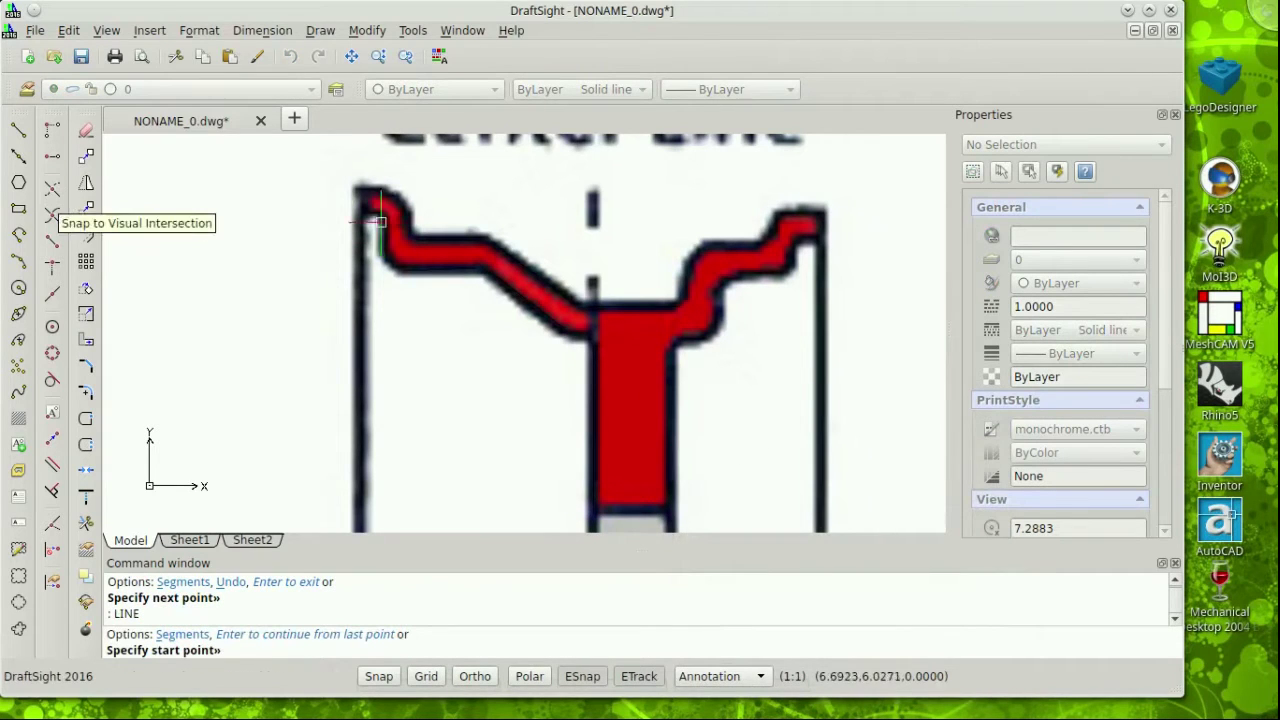
pyautogui.click(754, 244)
pyautogui.press('Return')
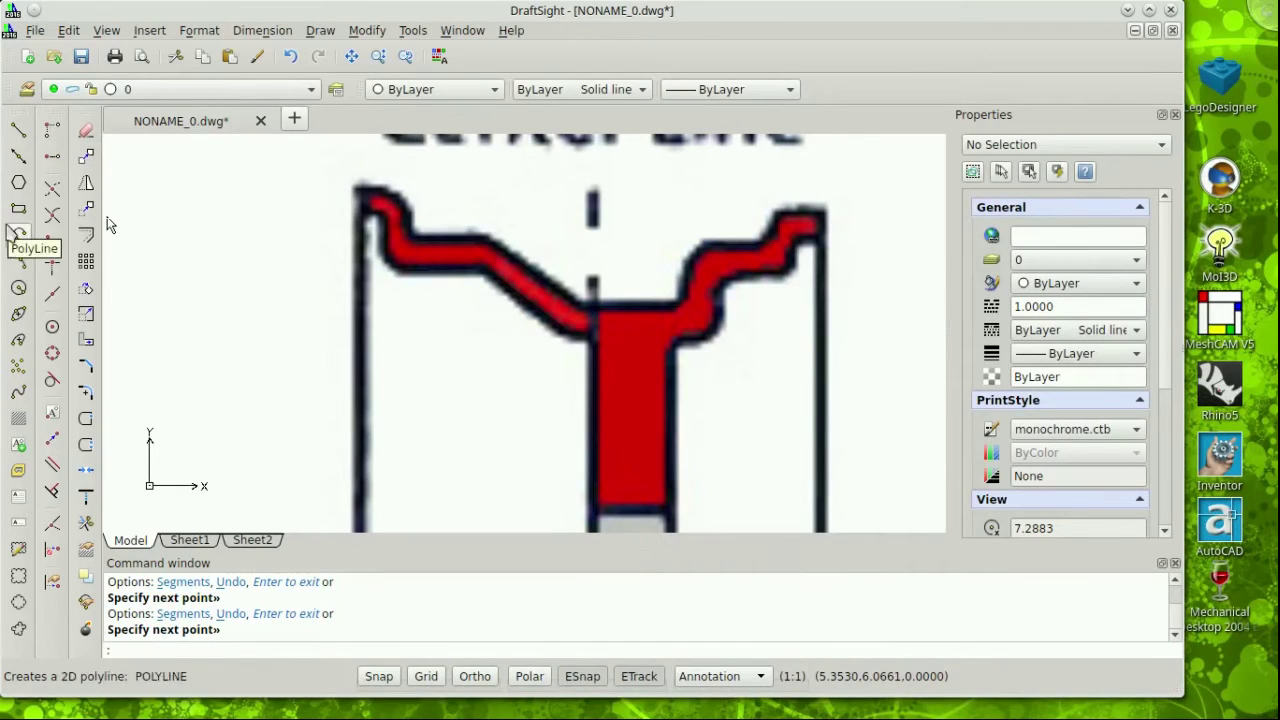
# Step: Start a polyline at the rim's top-left corner, tracing down to the red shape's corner
pyautogui.click(812, 215)
pyautogui.click(778, 219)
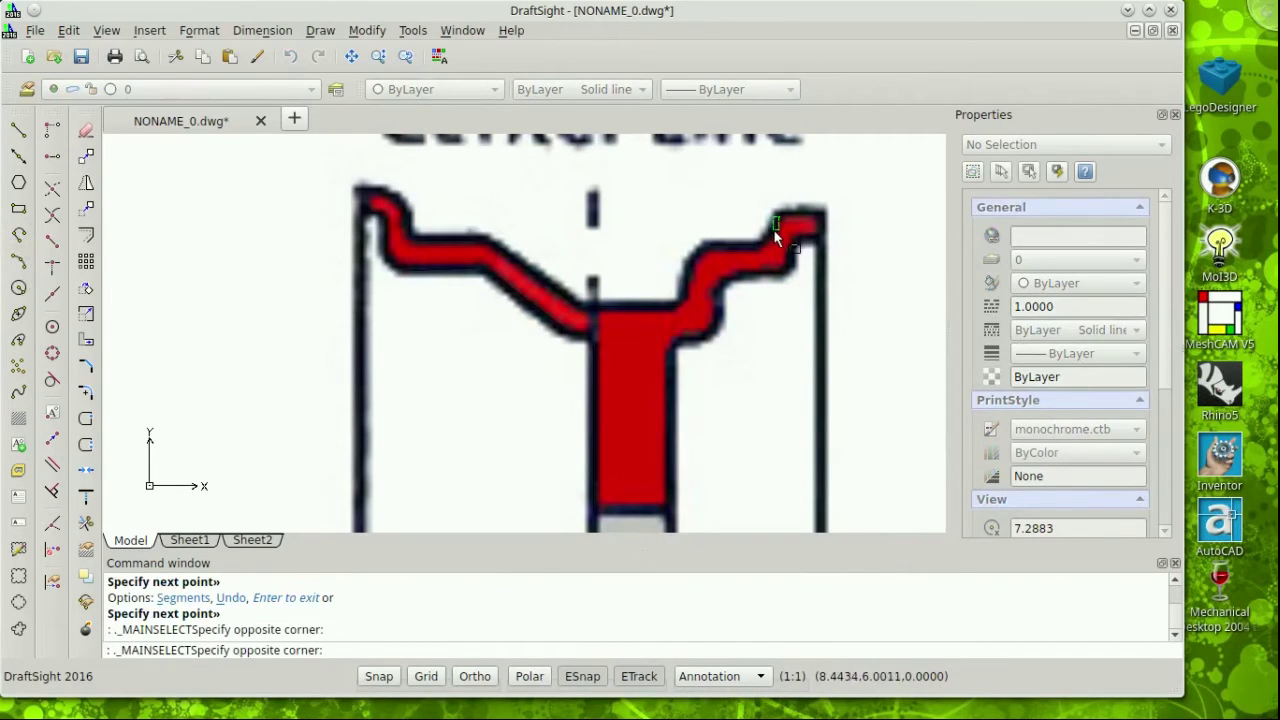
pyautogui.click(797, 318)
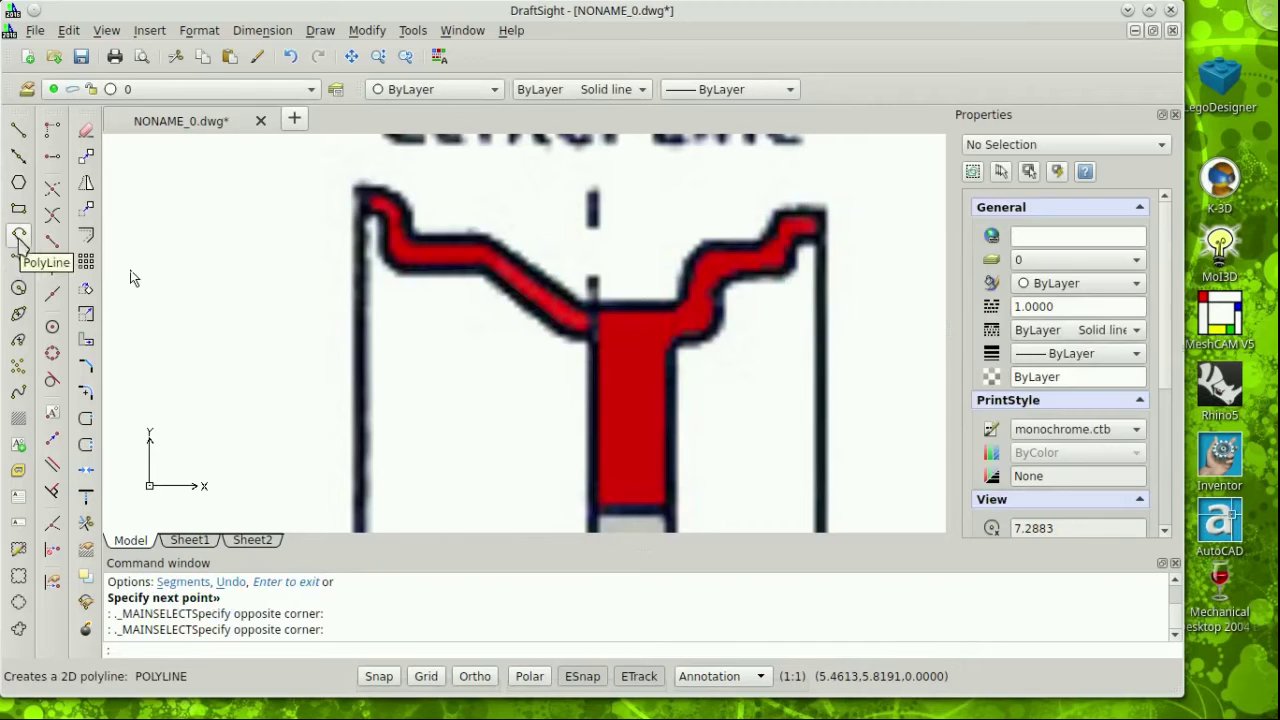
pyautogui.click(18, 260)
pyautogui.click(358, 187)
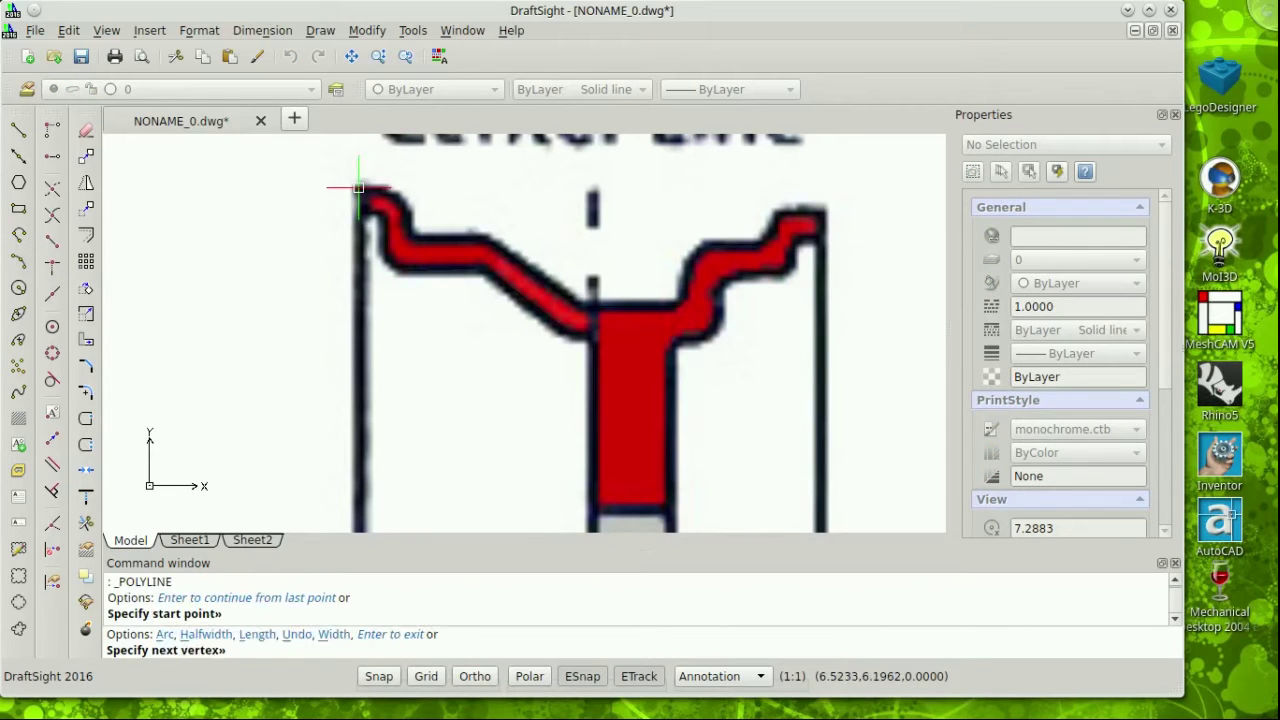
pyautogui.click(381, 190)
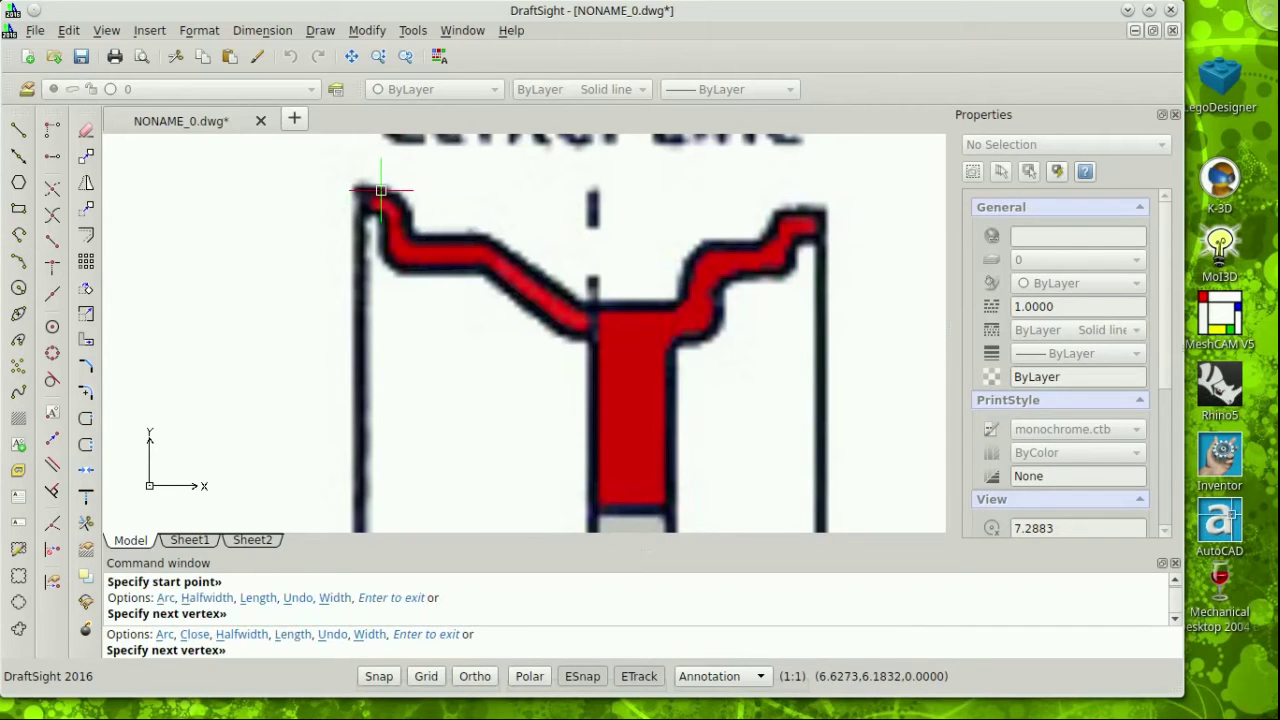
pyautogui.click(398, 204)
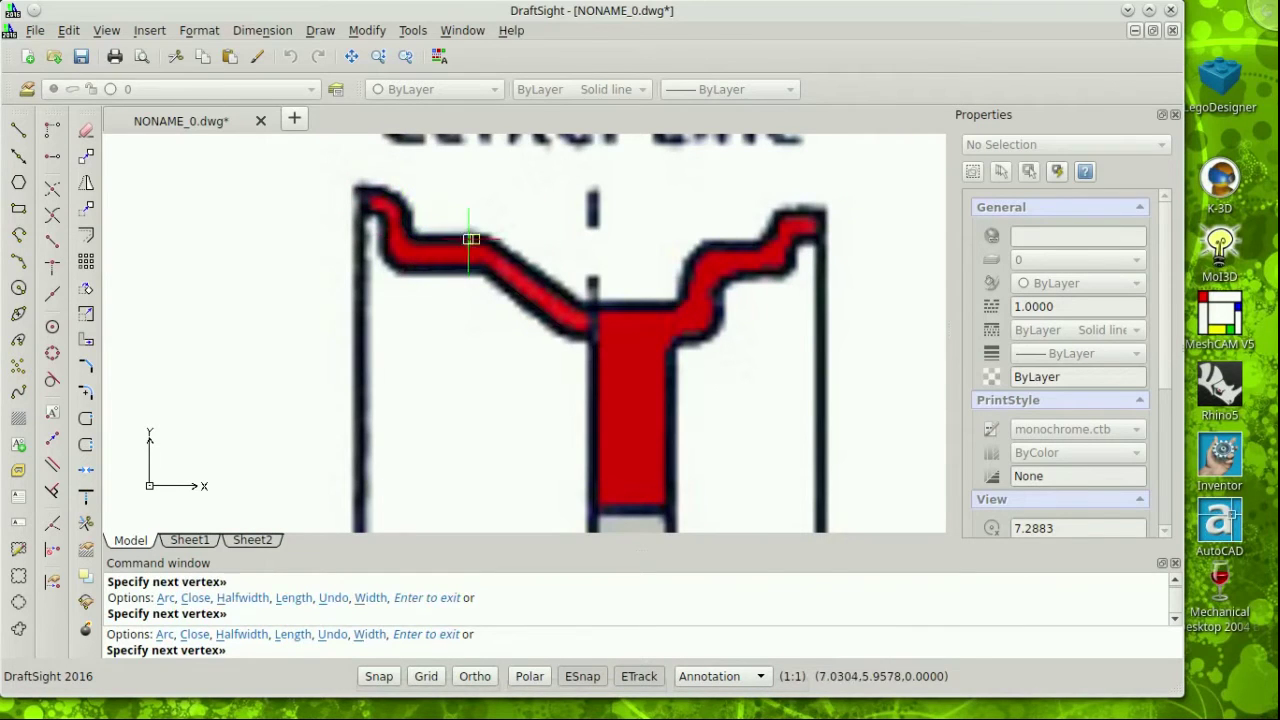
pyautogui.click(588, 305)
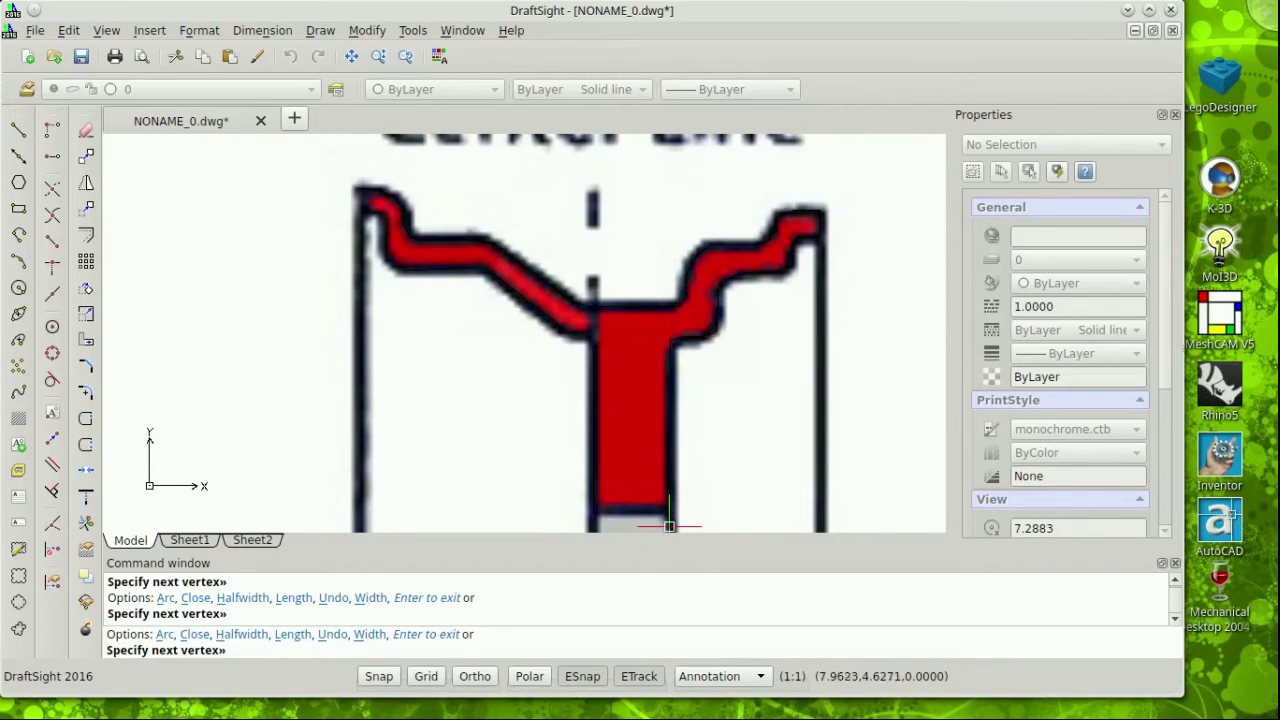
# Step: Pan down and continue the polyline to the shape's inner corner
pyautogui.click(352, 56)
pyautogui.moveTo(743, 508); pyautogui.dragTo(709, 260)
pyautogui.moveTo(586, 209); pyautogui.dragTo(563, 183)
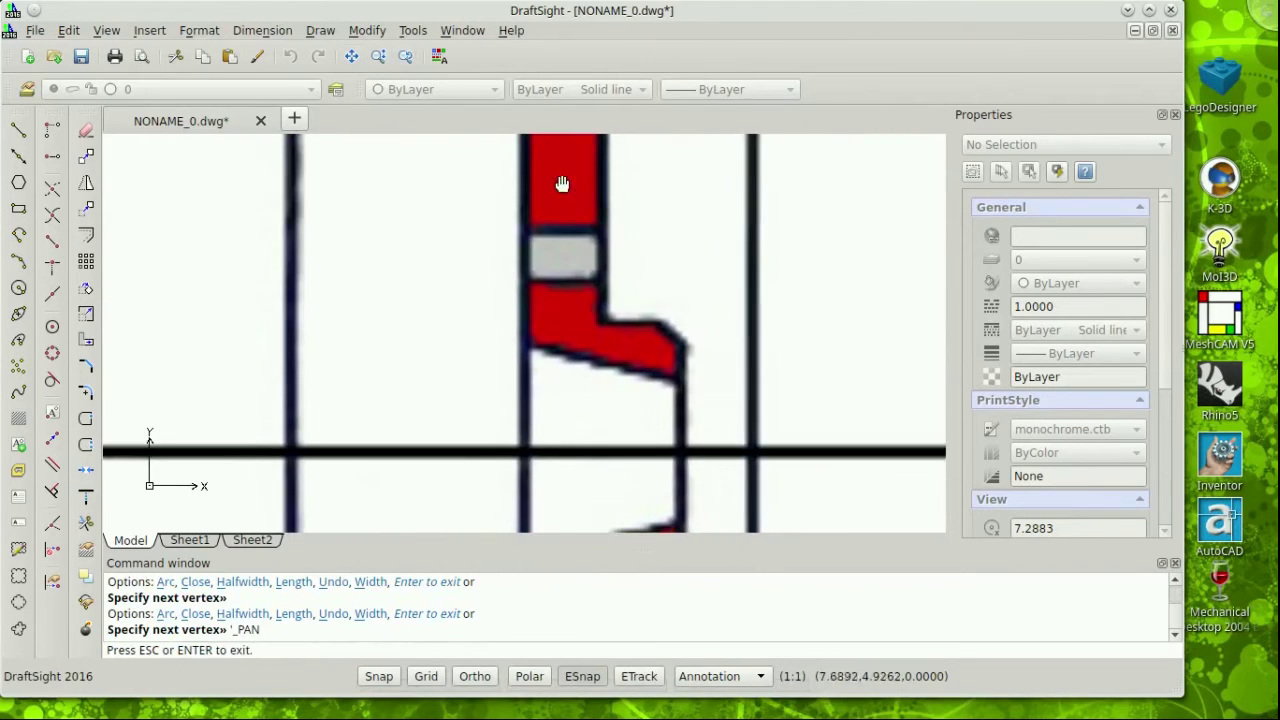
pyautogui.moveTo(678, 134); pyautogui.dragTo(706, 286)
pyautogui.rightClick(360, 238)
pyautogui.click(388, 244)
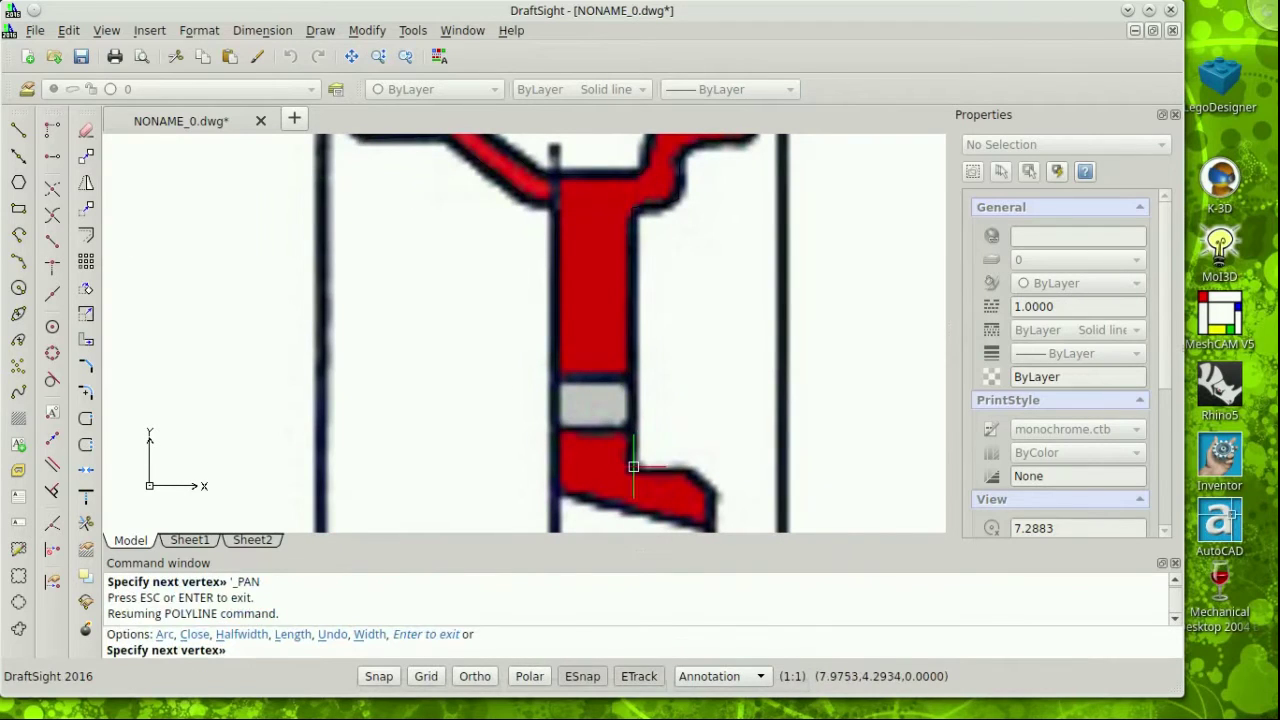
pyautogui.click(633, 466)
pyautogui.click(685, 467)
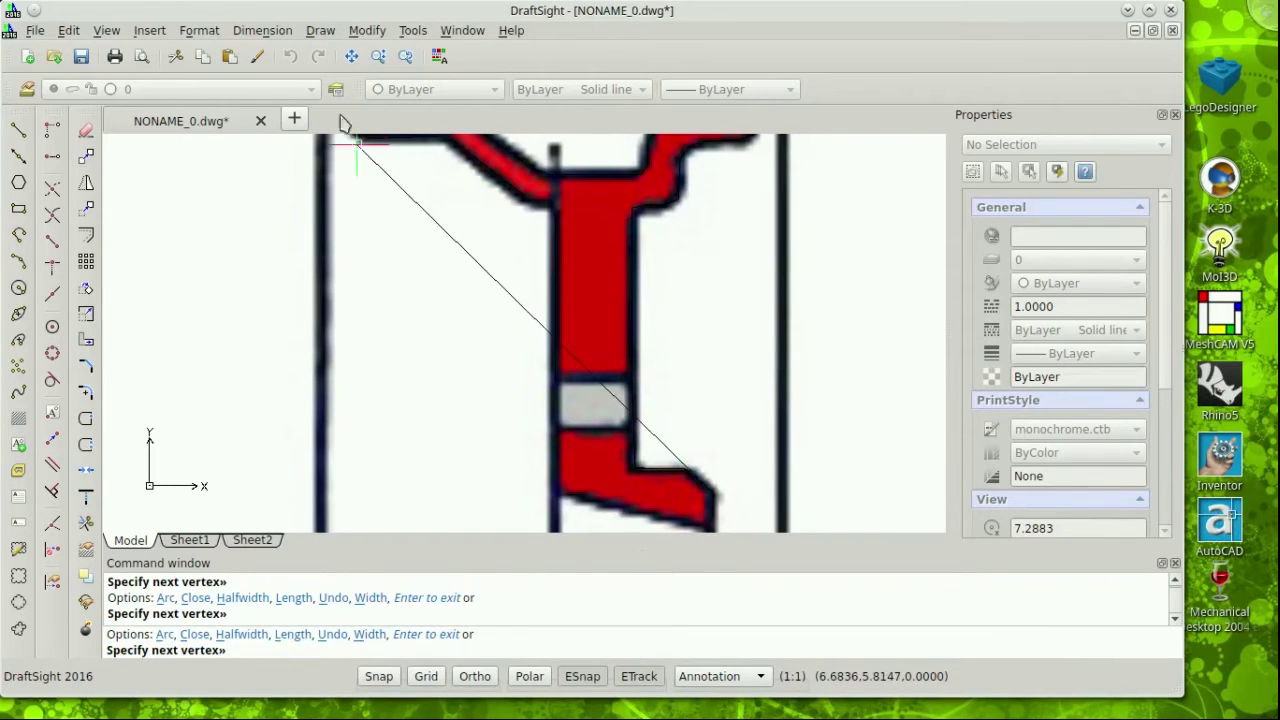
# Step: Start a new outline where the spoke meets the centre line and trace along the spoke edge
pyautogui.click(352, 56)
pyautogui.moveTo(740, 212); pyautogui.dragTo(700, 294)
pyautogui.rightClick(700, 294)
pyautogui.click(735, 297)
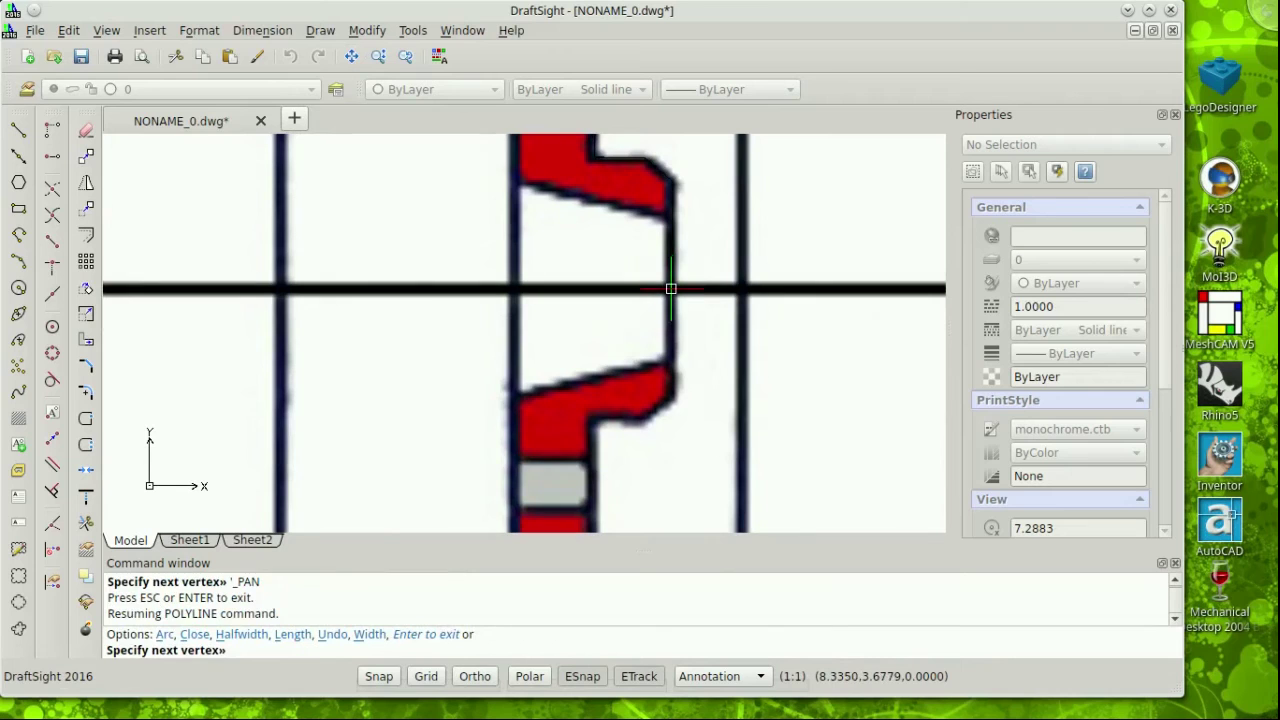
pyautogui.click(352, 56)
pyautogui.moveTo(793, 293); pyautogui.dragTo(920, 398)
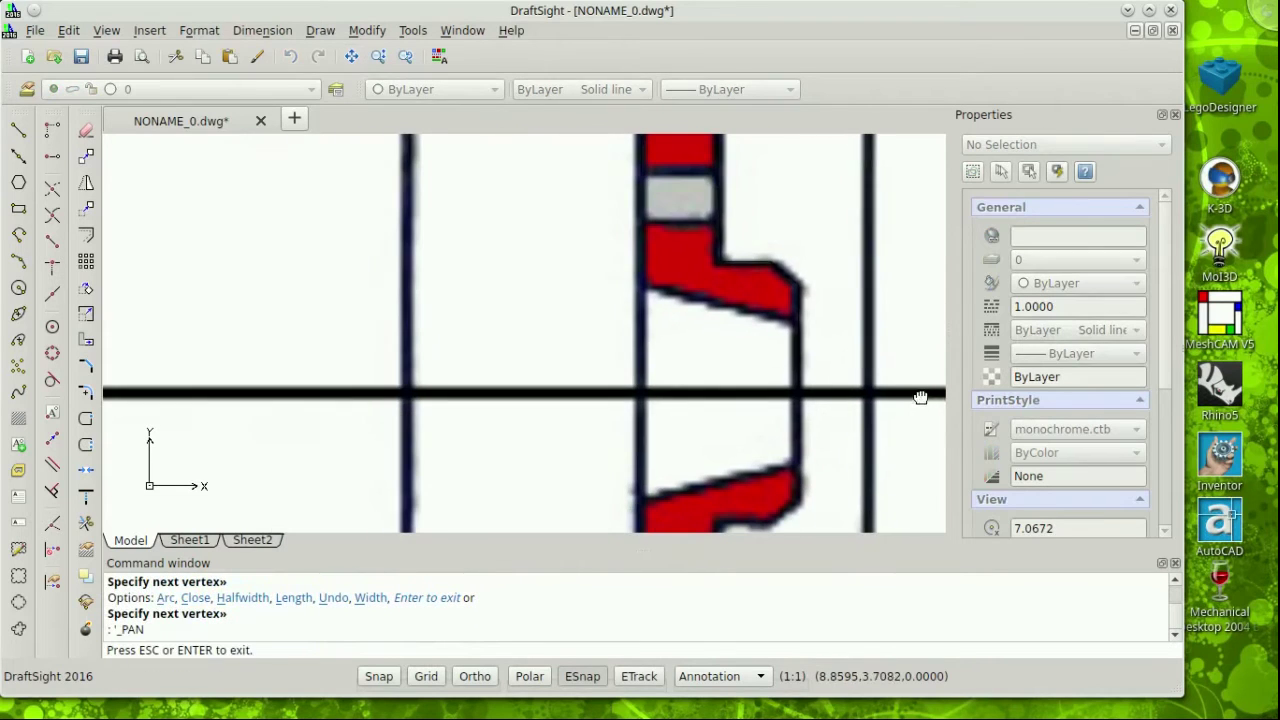
pyautogui.click(18, 235)
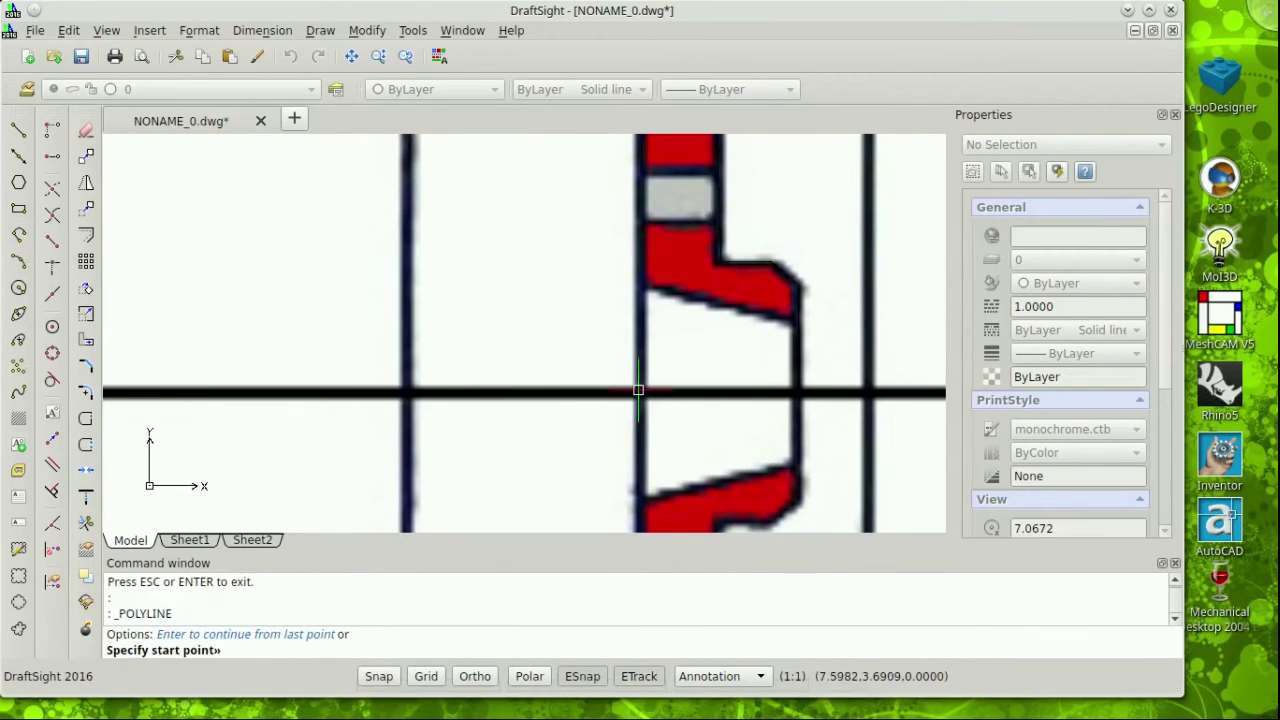
pyautogui.click(638, 390)
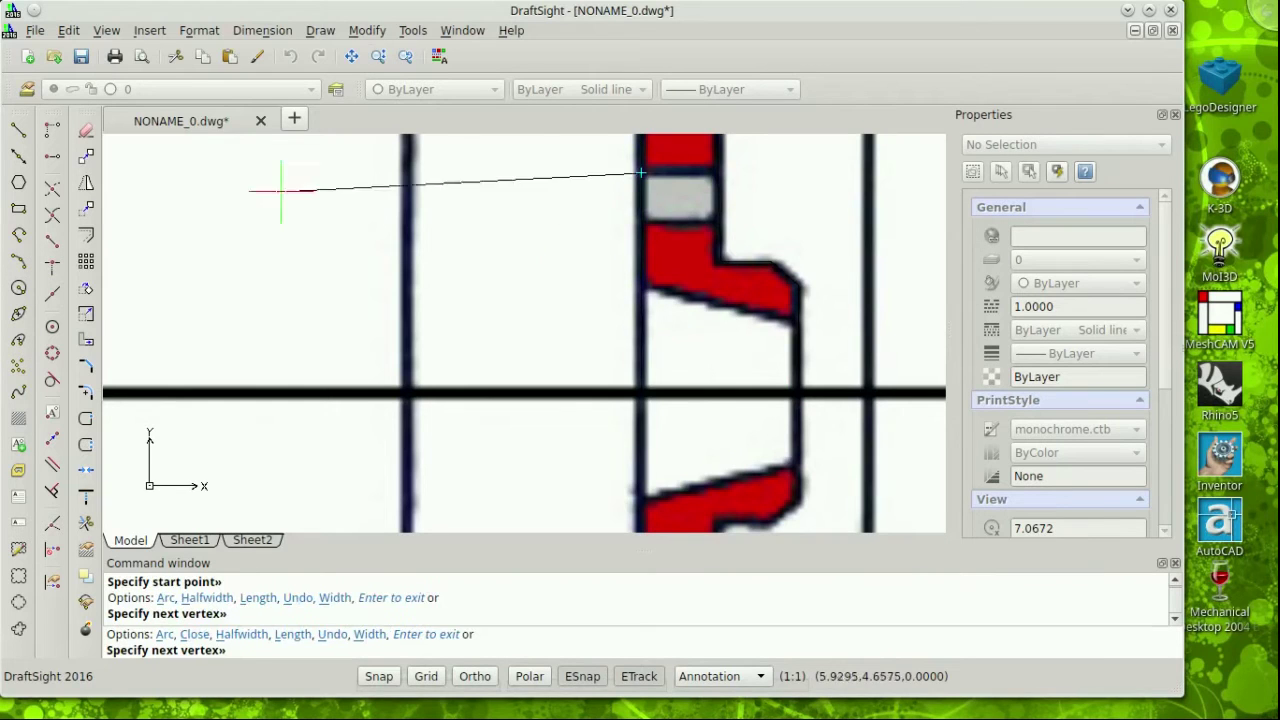
pyautogui.click(352, 56)
pyautogui.moveTo(534, 149); pyautogui.dragTo(511, 429)
pyautogui.press('Escape')
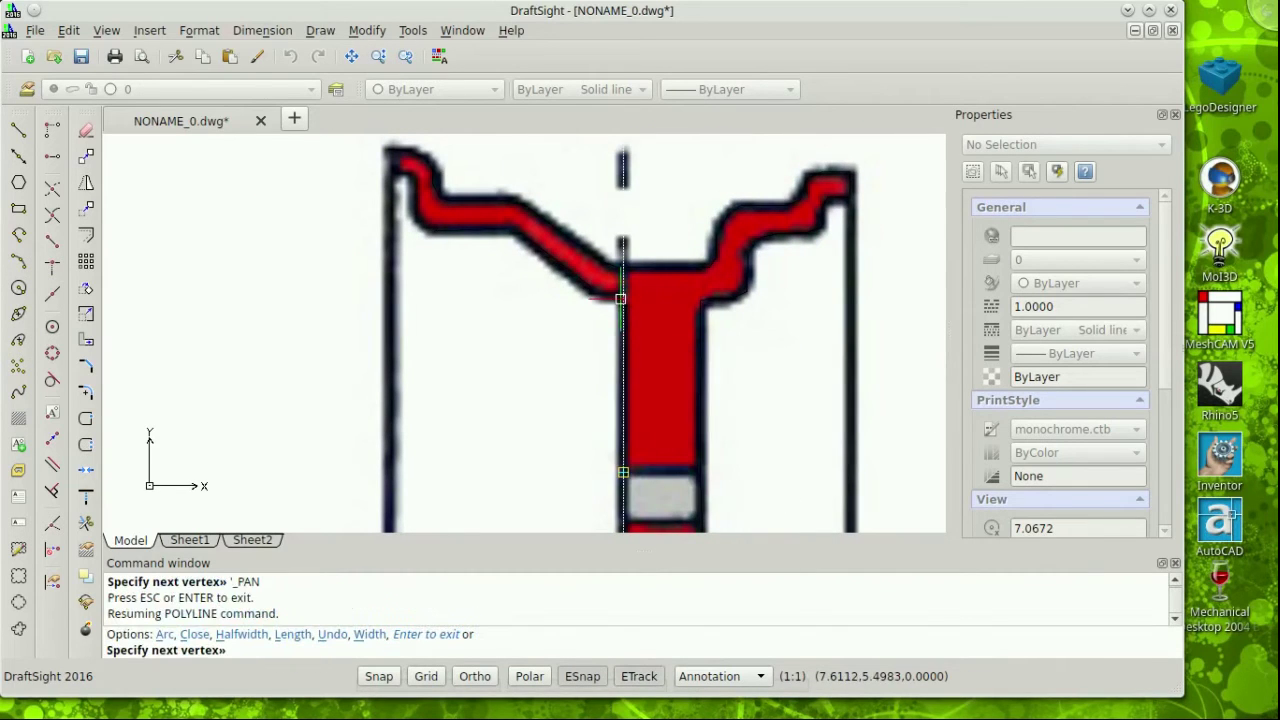
pyautogui.click(623, 298)
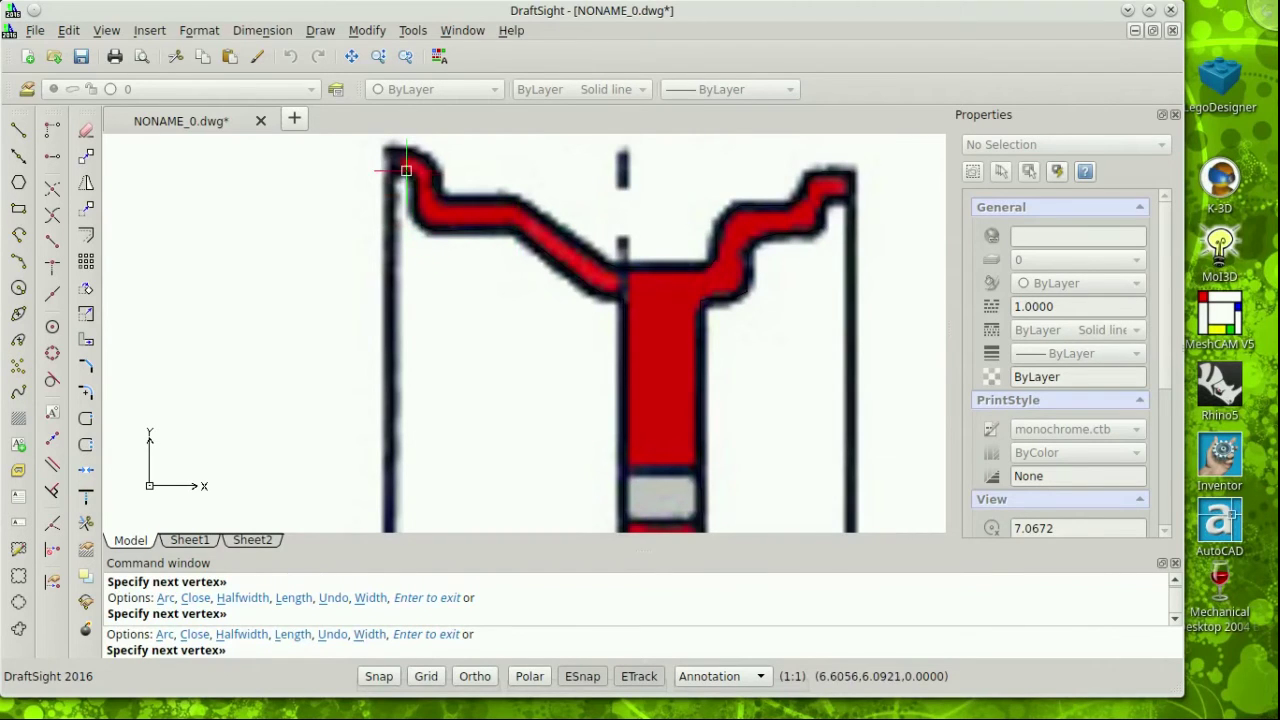
# Step: Finish the traced outline and bring all three wheel sections into view
pyautogui.press('Return')
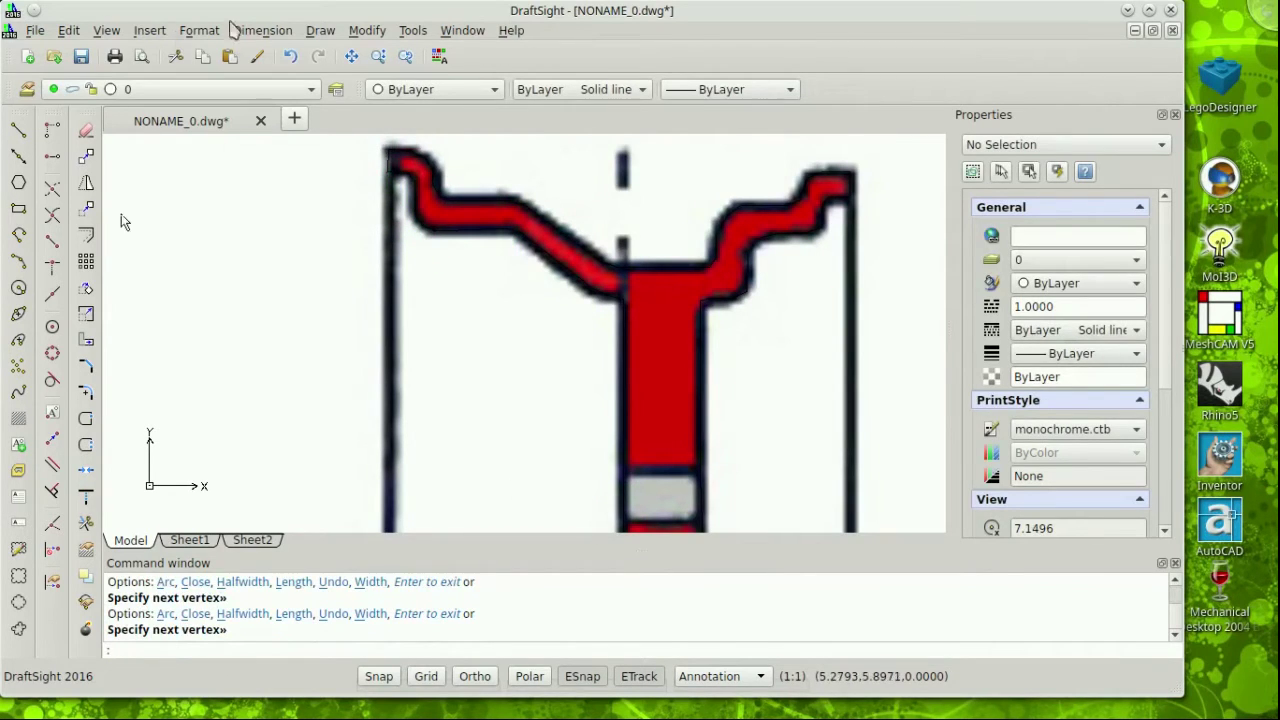
pyautogui.click(104, 30)
pyautogui.moveTo(146, 31)
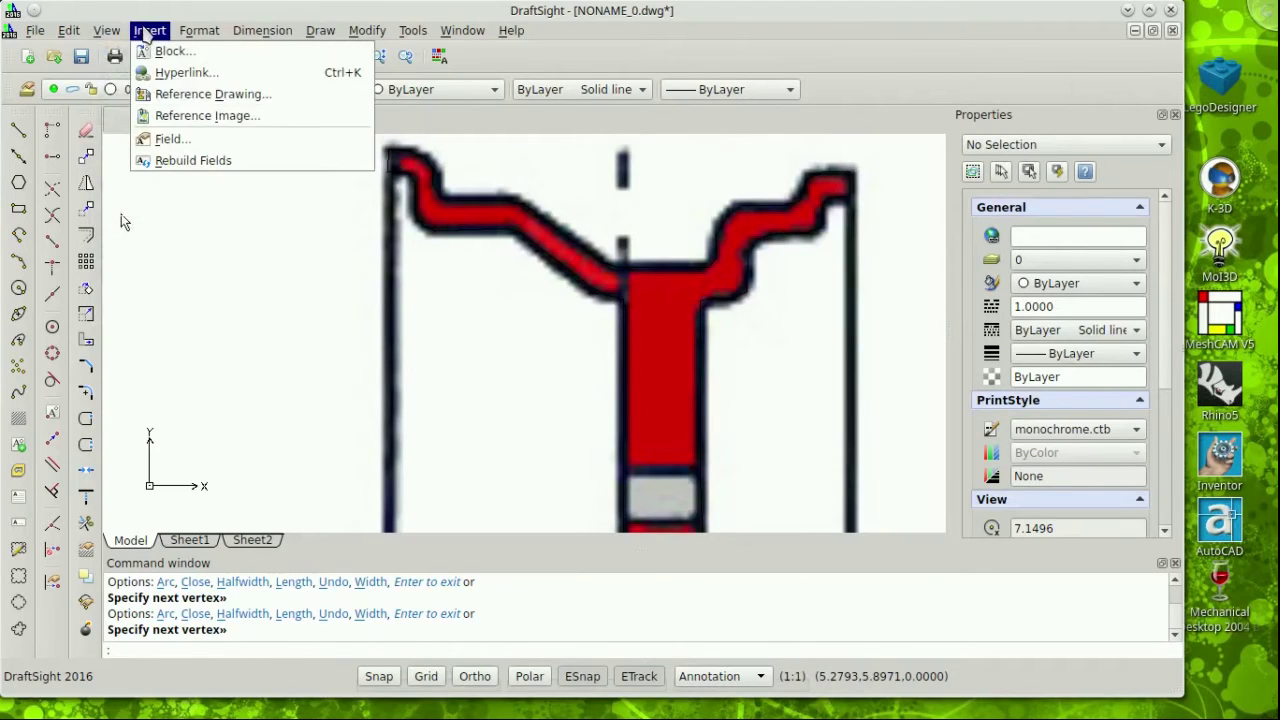
pyautogui.click(207, 115)
pyautogui.press('Escape')
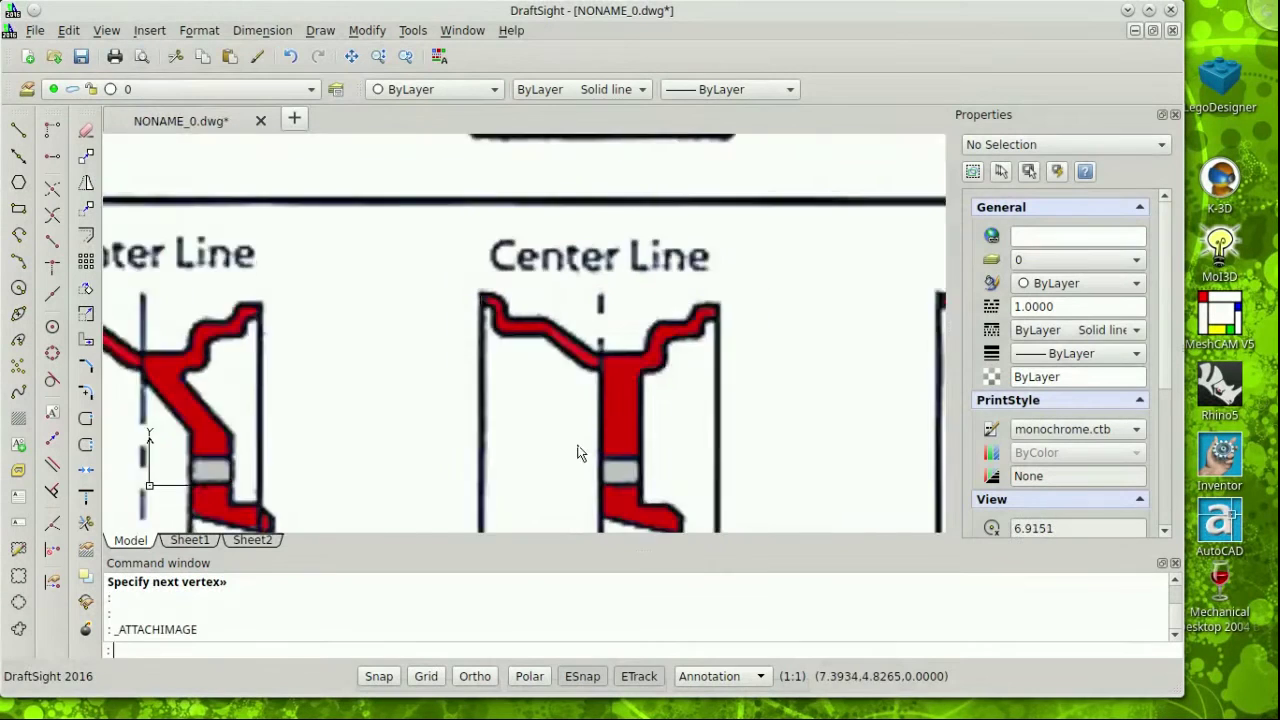
pyautogui.scroll(-2, 578, 452)
pyautogui.click(351, 56)
pyautogui.moveTo(737, 480); pyautogui.dragTo(703, 282)
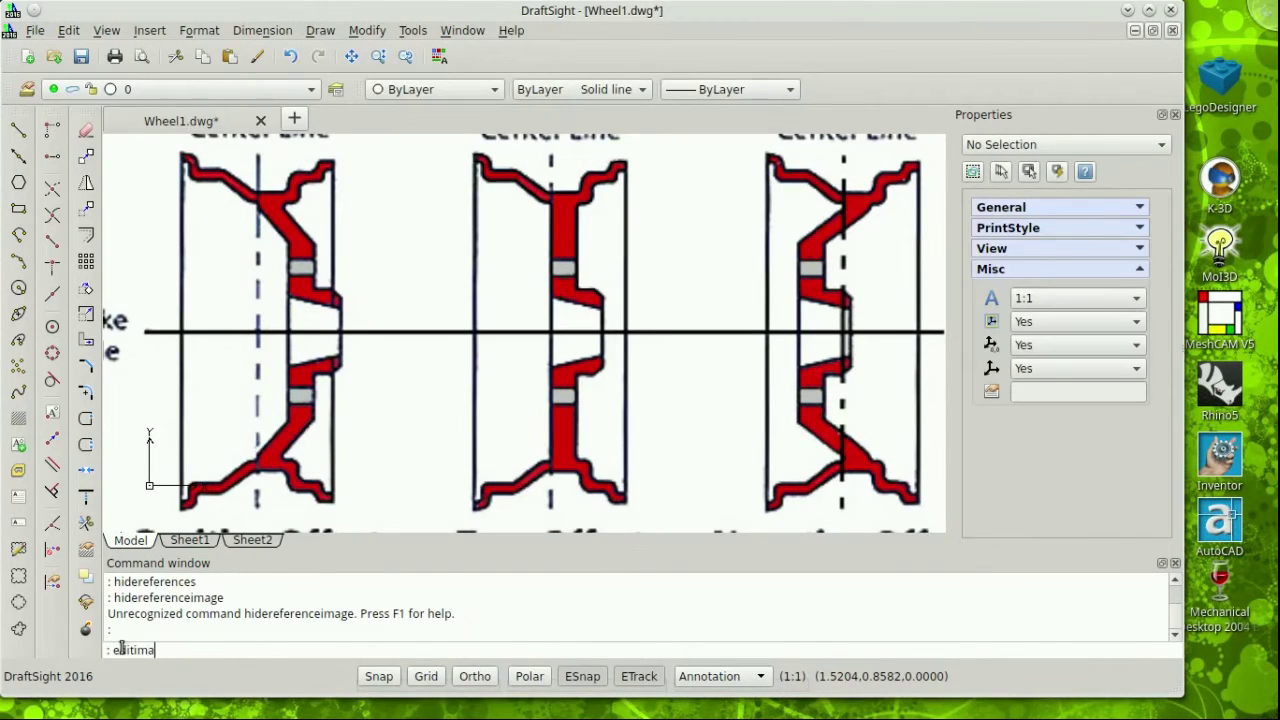
# Step: Unload all reference images using the image-editing command's Unload option with *
pyautogui.write('ge')
pyautogui.press('Return')
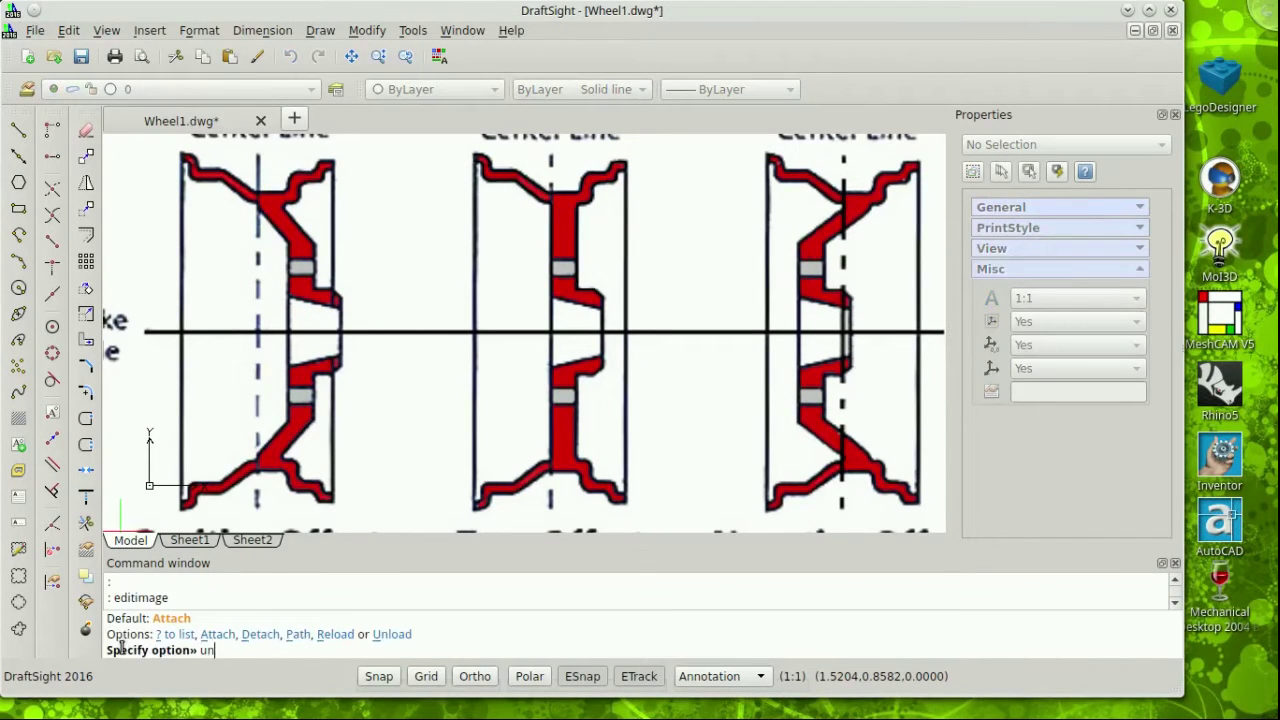
pyautogui.press('Return')
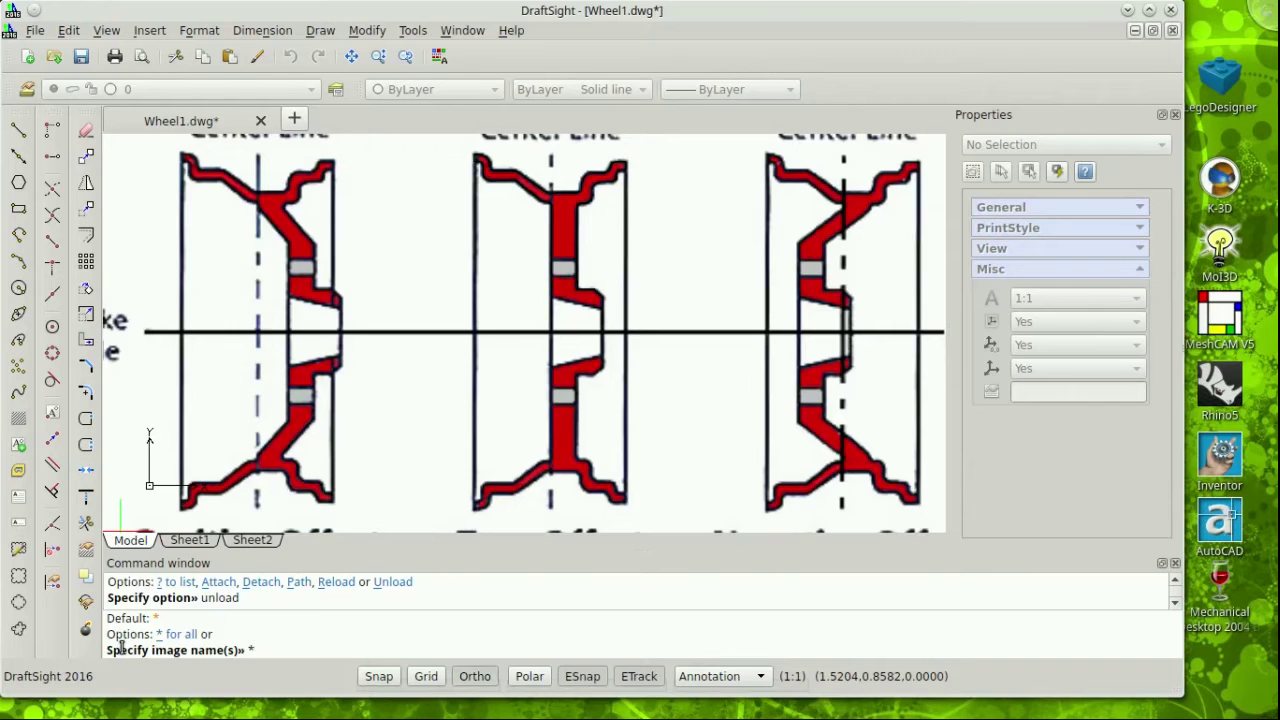
pyautogui.press('Return')
# Step: Window-select all nine profile pieces and mirror them across a horizontal line through the profile's end, answering N
pyautogui.click(442, 143)
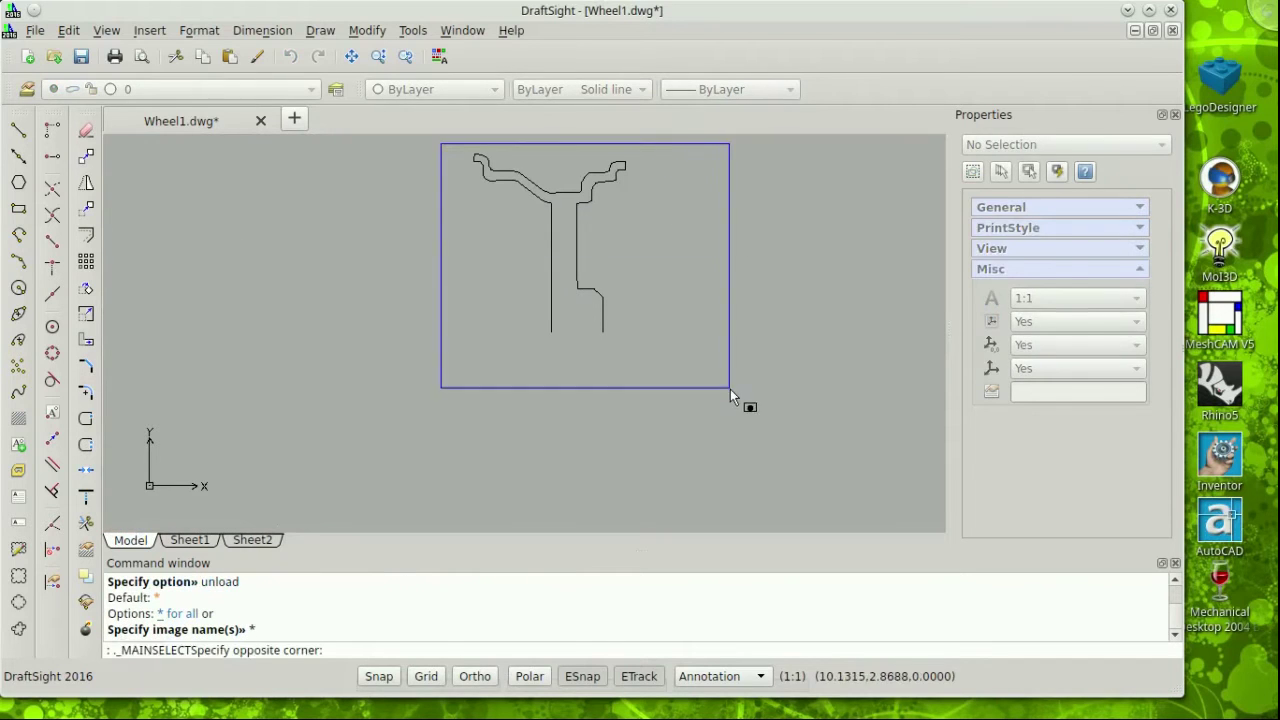
pyautogui.click(730, 389)
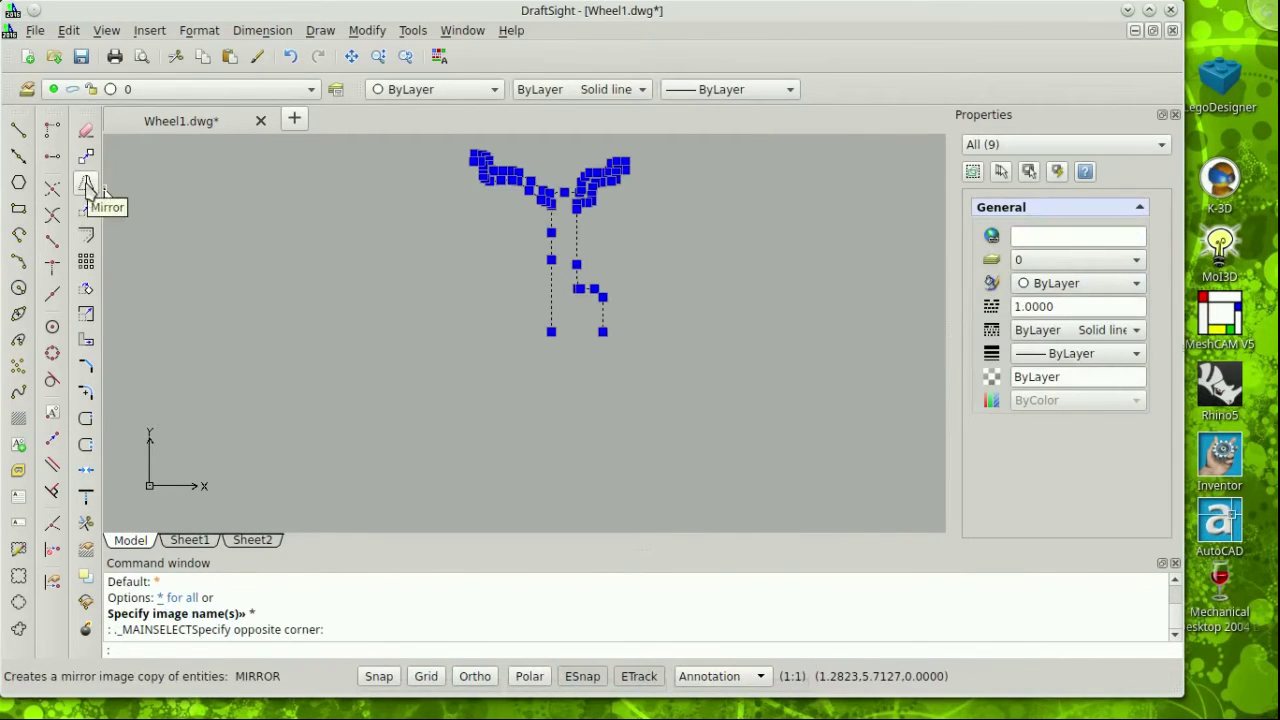
pyautogui.click(86, 183)
pyautogui.click(603, 331)
pyautogui.click(308, 331)
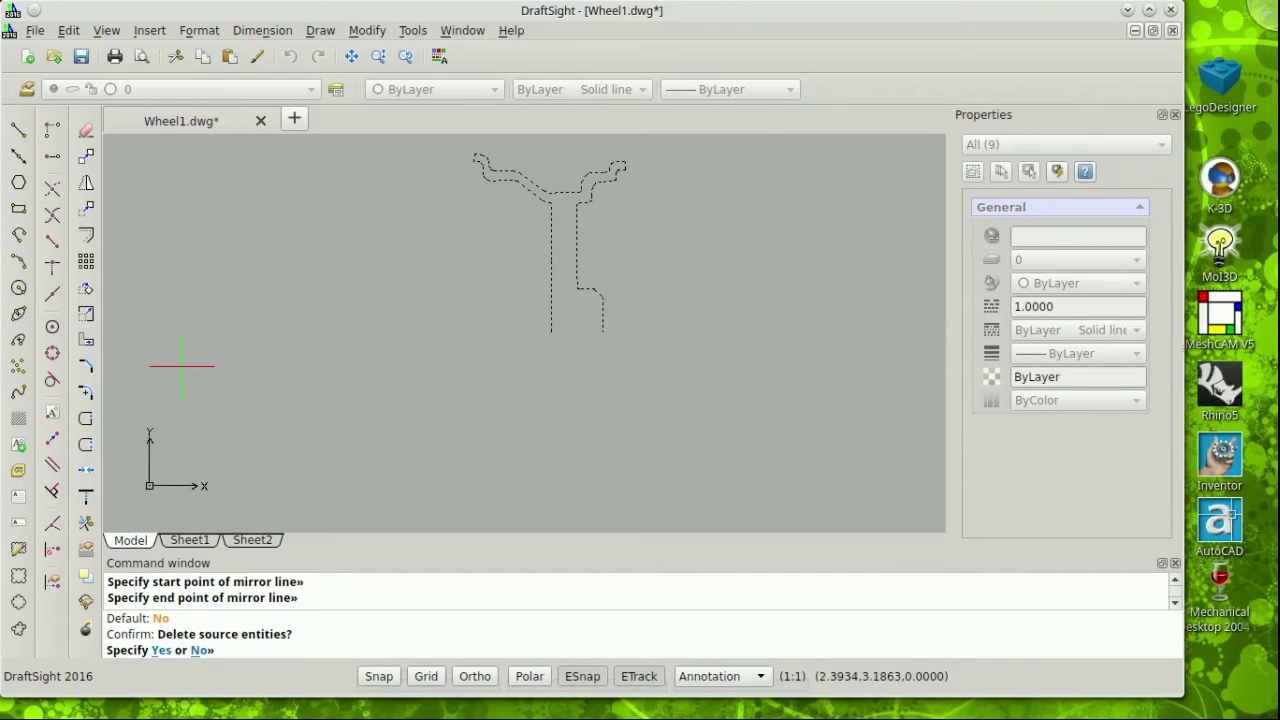
pyautogui.write('N')
pyautogui.press('Return')
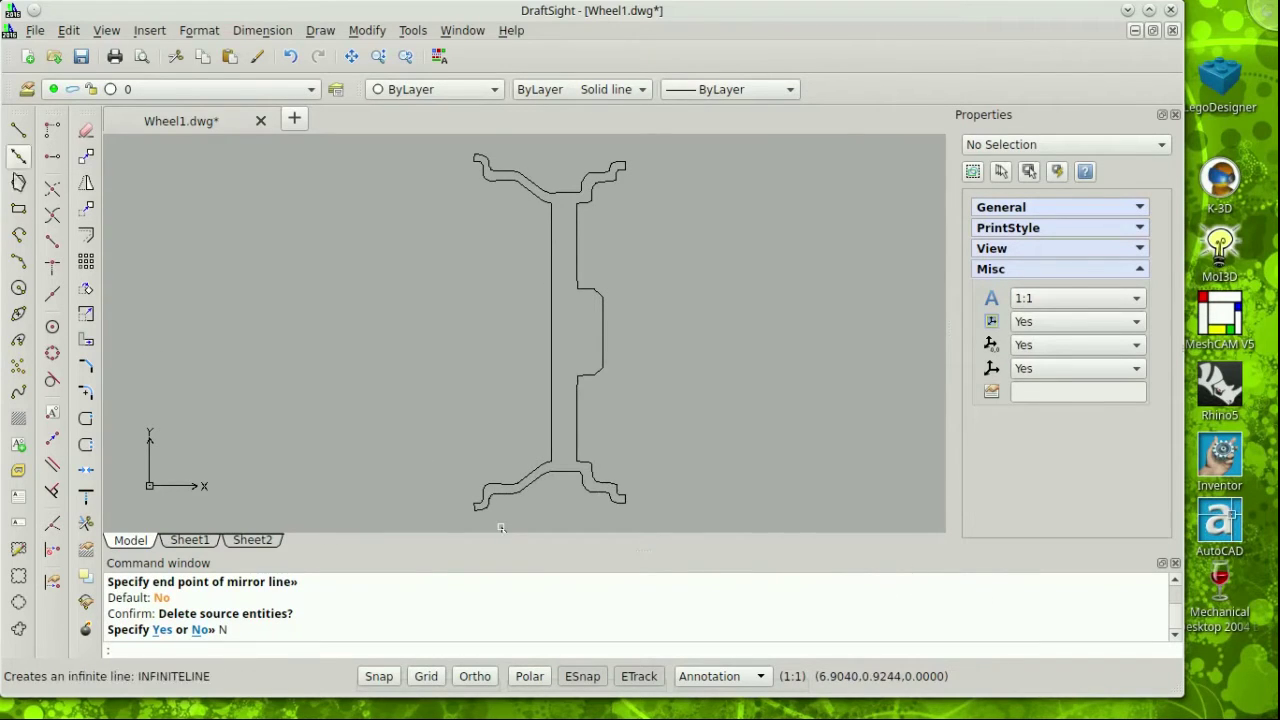
# Step: Draw a circle from the profile's midpoint to the rim edge and move it left of the profile
pyautogui.click(18, 287)
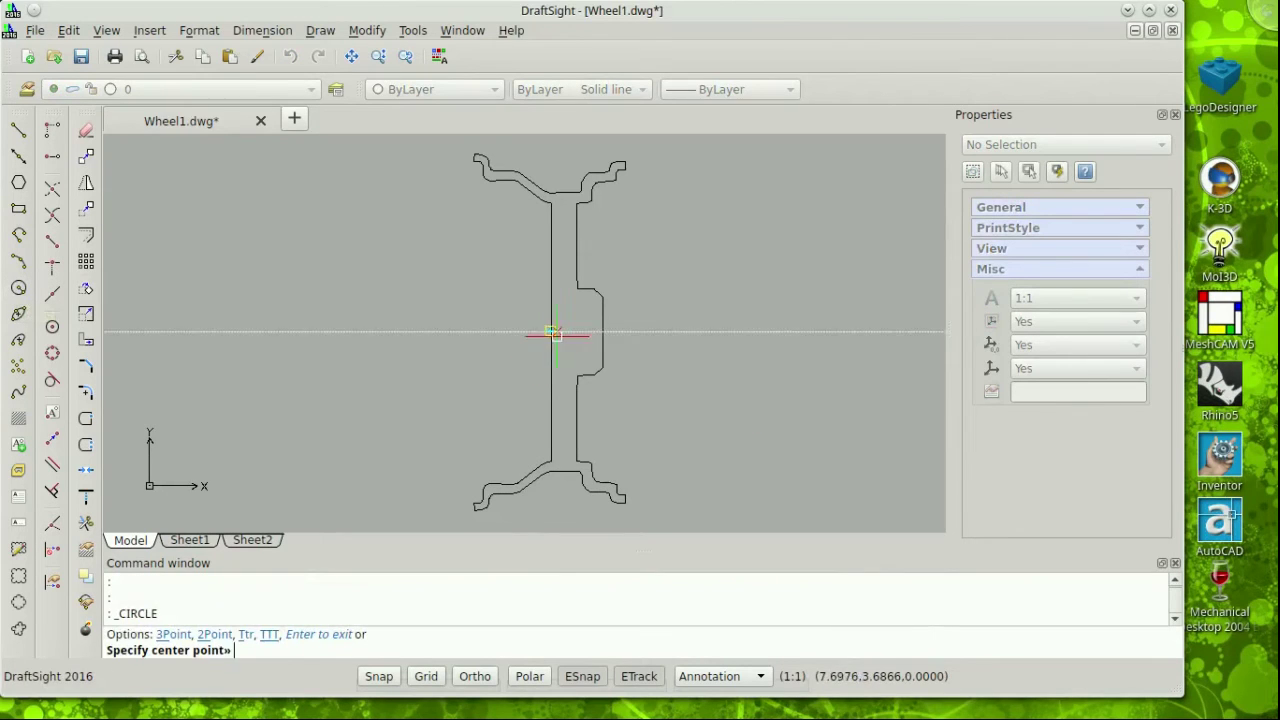
pyautogui.click(551, 331)
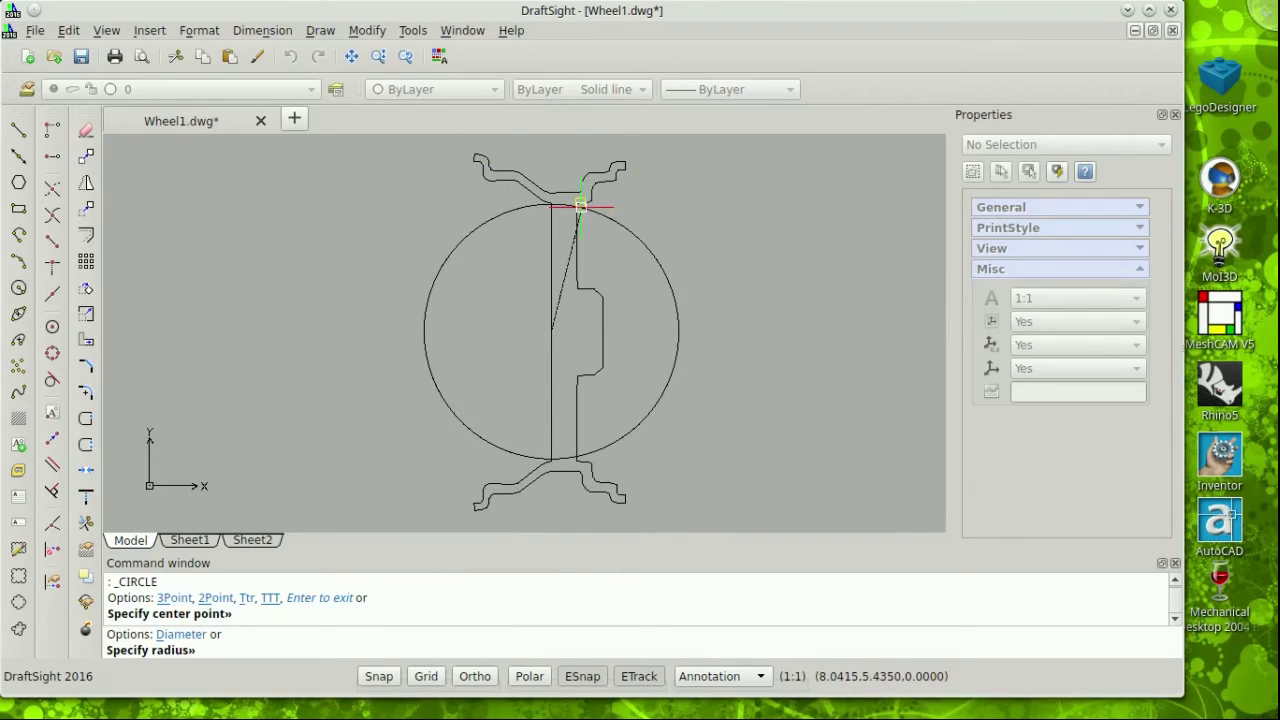
pyautogui.click(584, 207)
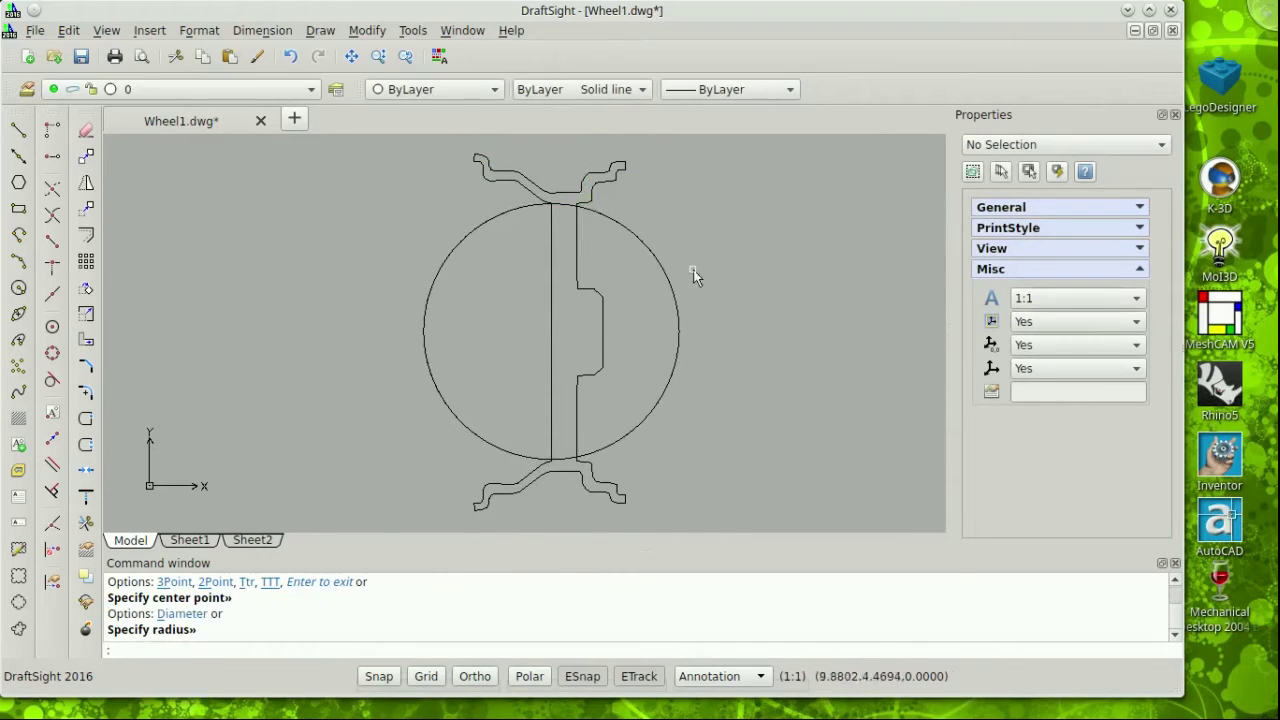
pyautogui.click(428, 344)
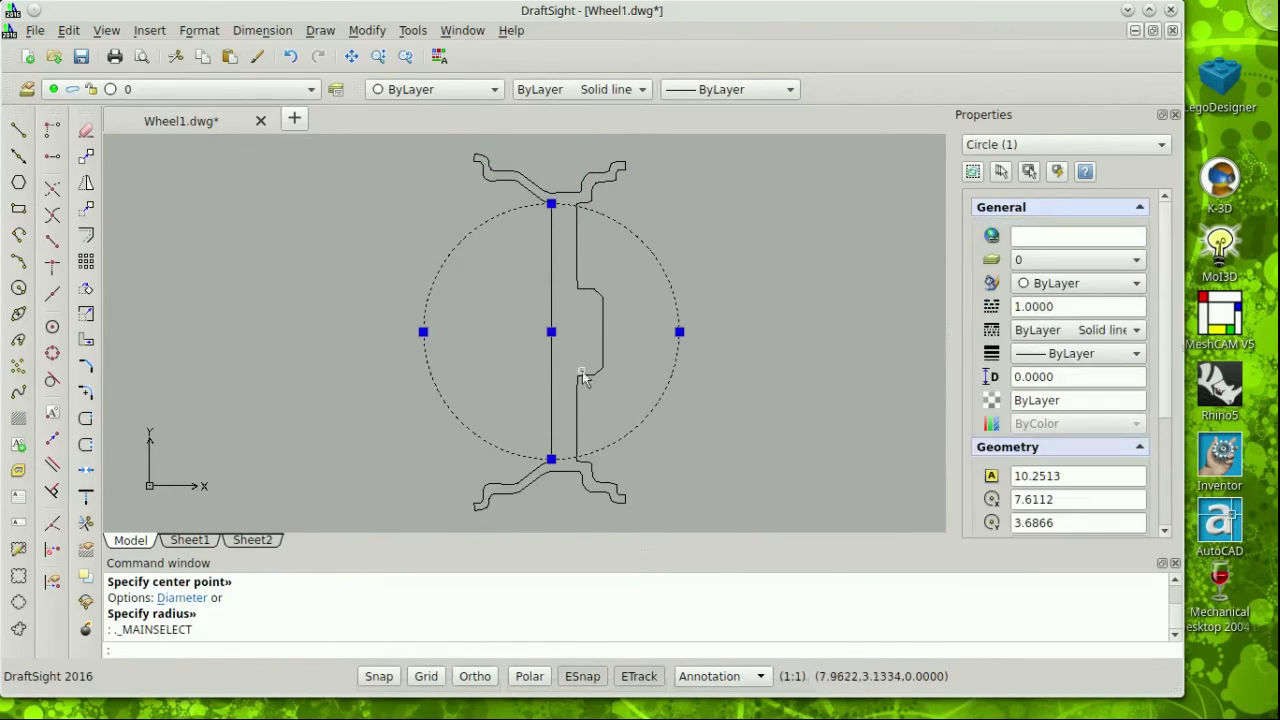
pyautogui.click(551, 332)
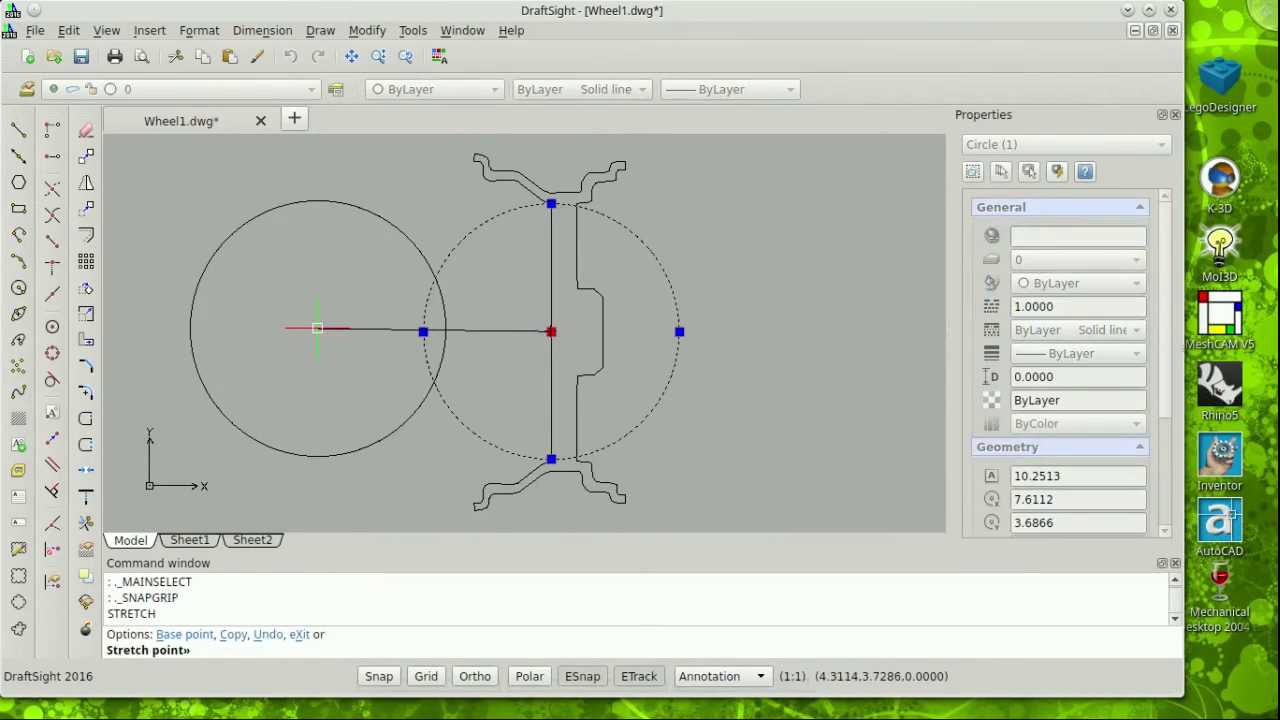
pyautogui.click(401, 330)
# Step: Draw two horizontal lines from the hub's upper and lower edges leftward across the circle
pyautogui.click(18, 130)
pyautogui.click(578, 288)
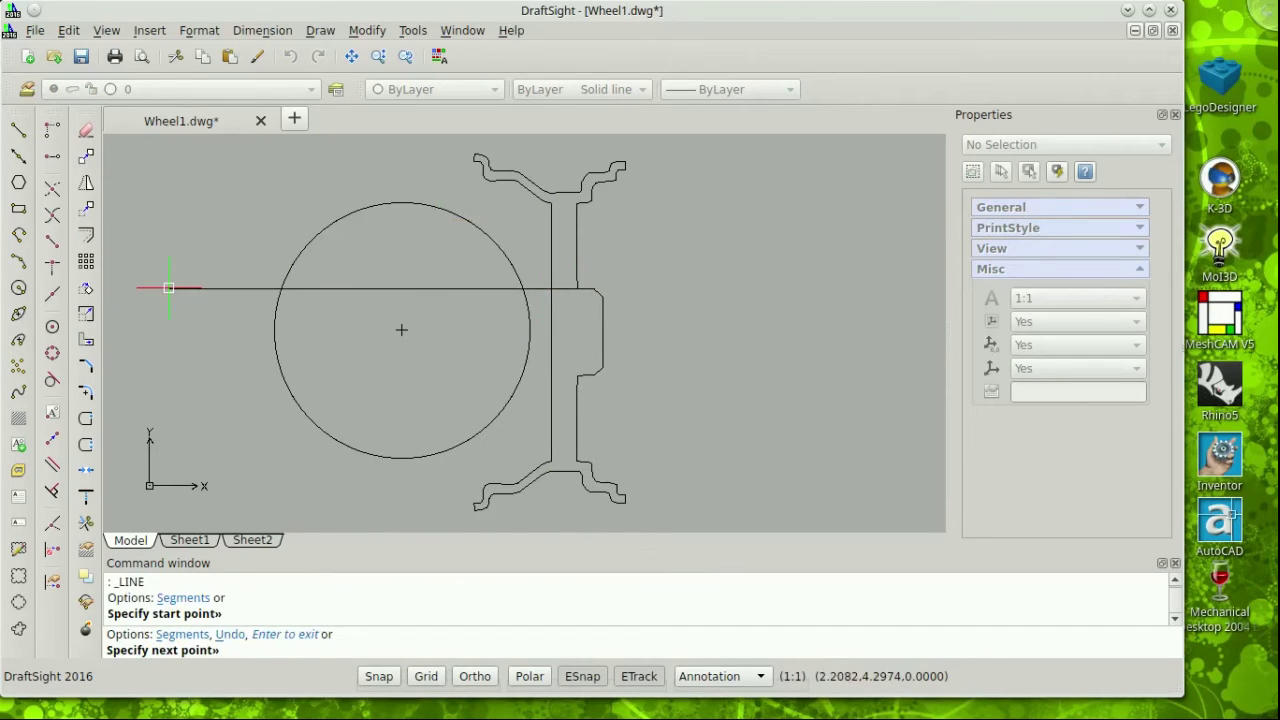
pyautogui.click(168, 288)
pyautogui.press('Return')
pyautogui.rightClick(760, 282)
pyautogui.click(820, 289)
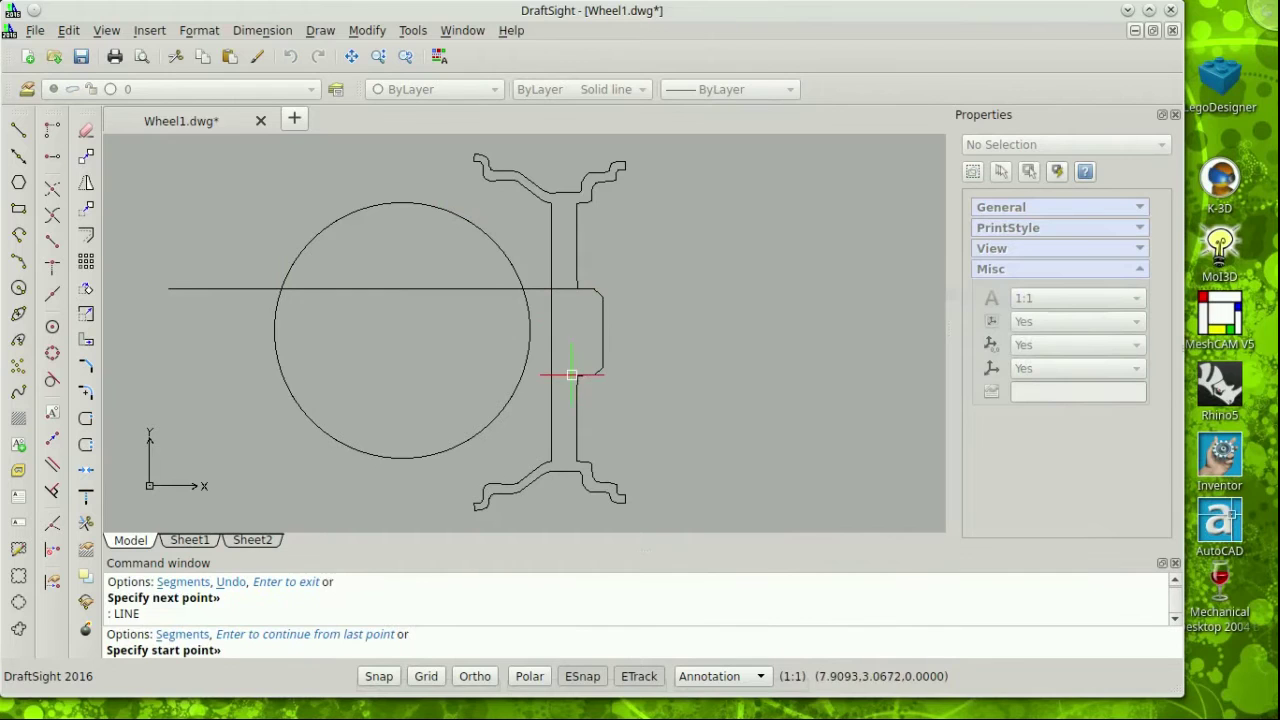
pyautogui.click(571, 375)
pyautogui.click(202, 375)
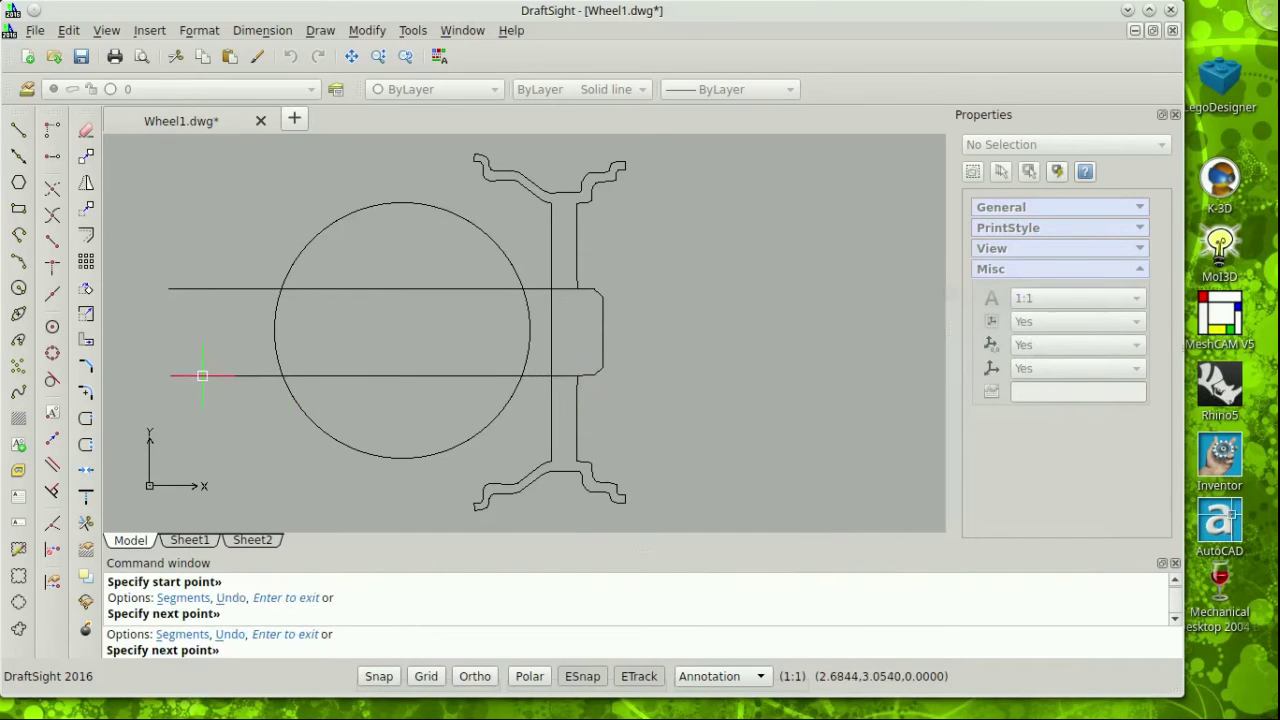
pyautogui.press('Return')
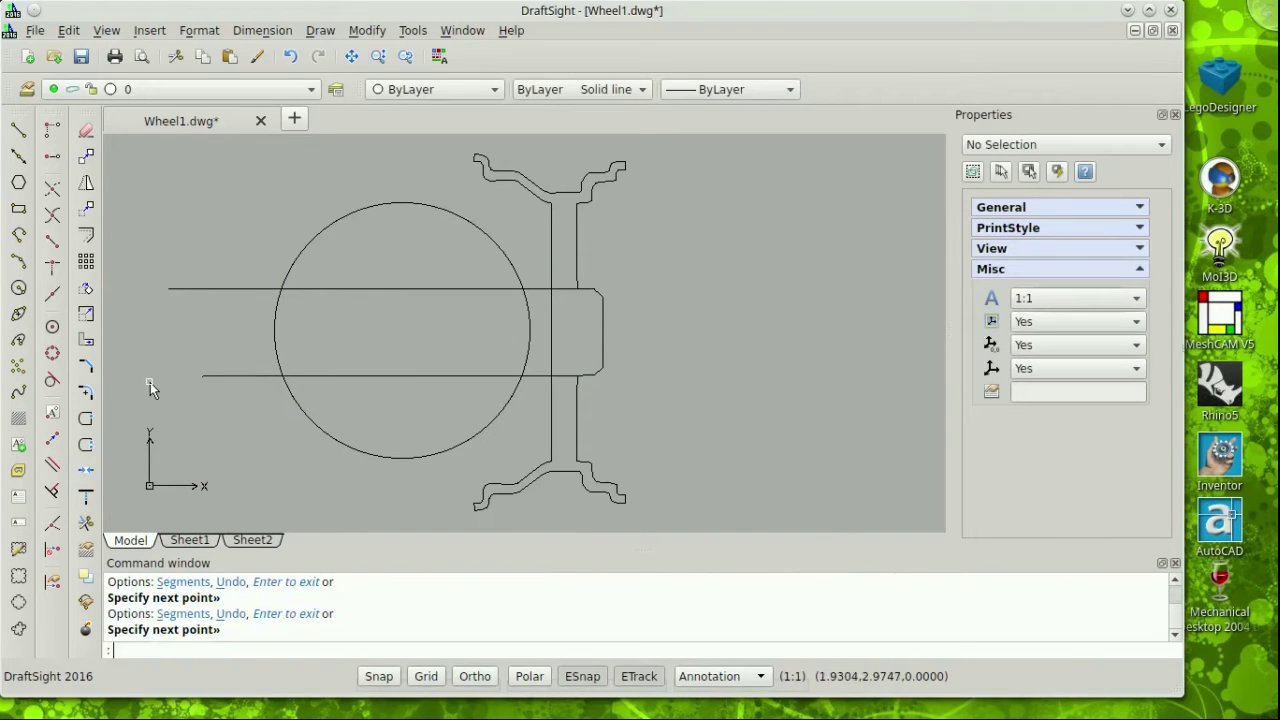
# Step: Add a hub circle centred on the wheel centre, touching the two guide lines
pyautogui.click(18, 287)
pyautogui.click(402, 455)
pyautogui.rightClick(392, 332)
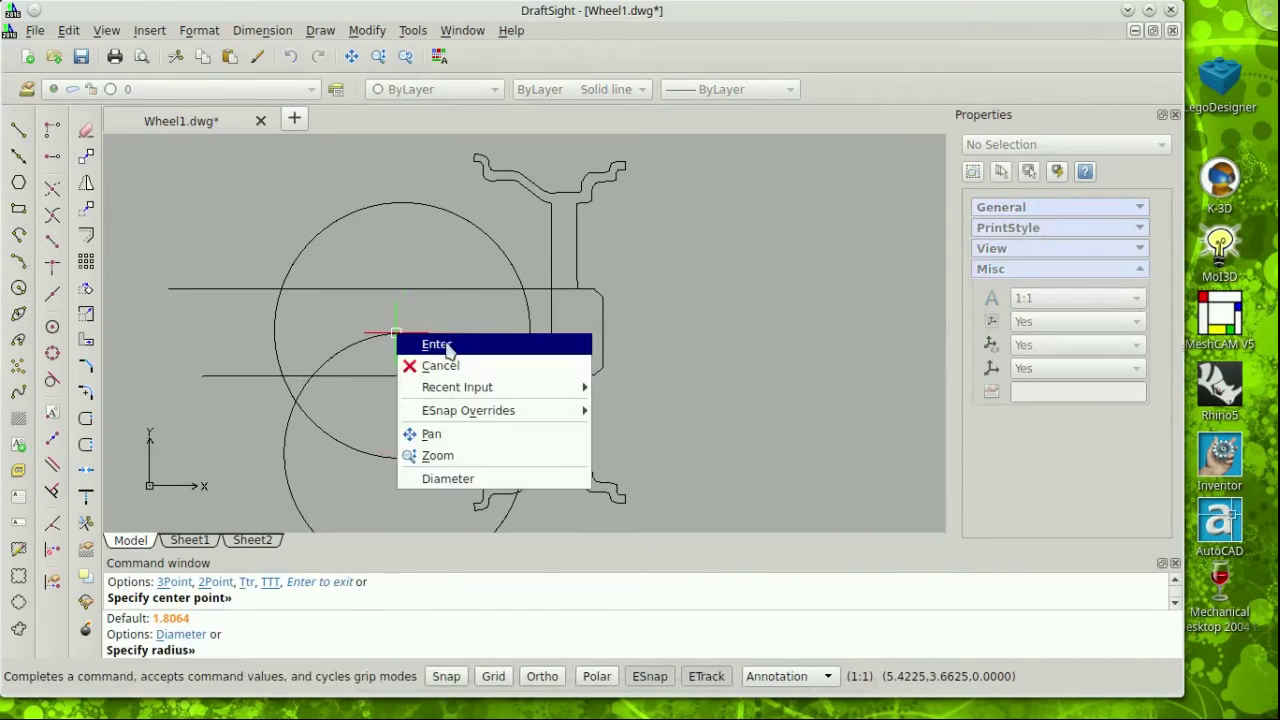
pyautogui.click(412, 366)
pyautogui.rightClick(232, 395)
pyautogui.click(290, 403)
pyautogui.click(402, 331)
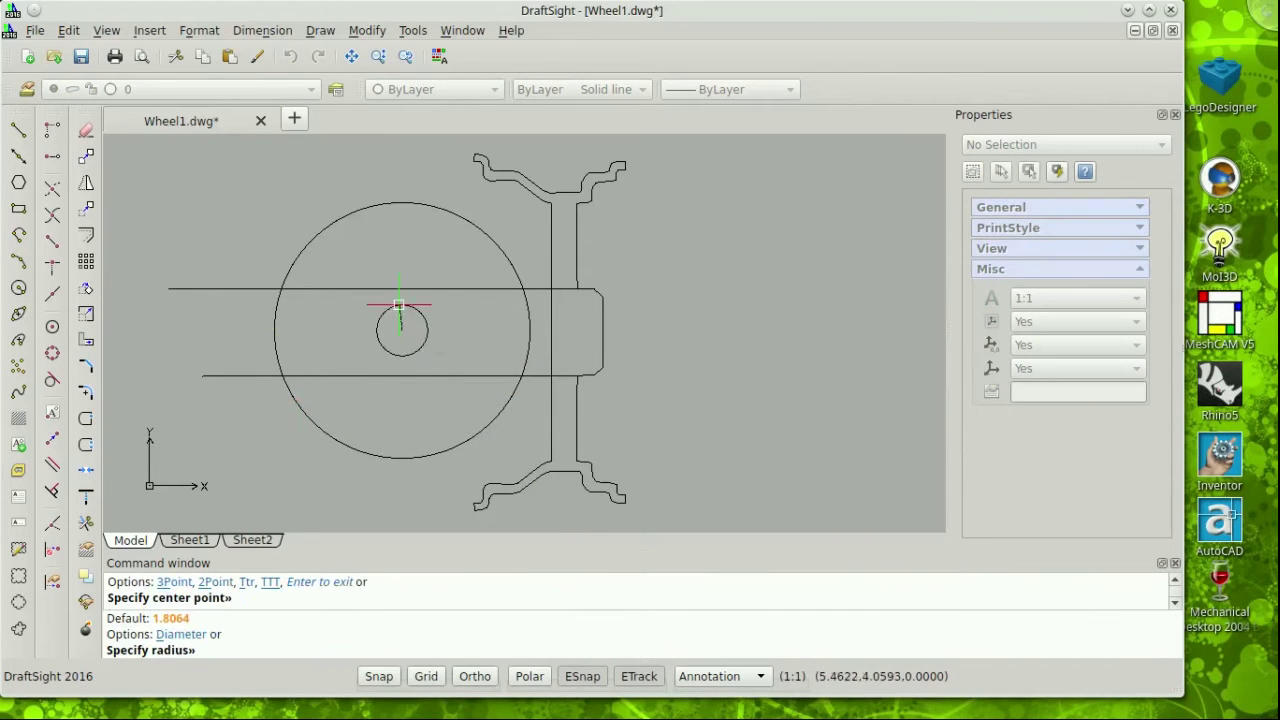
pyautogui.click(409, 375)
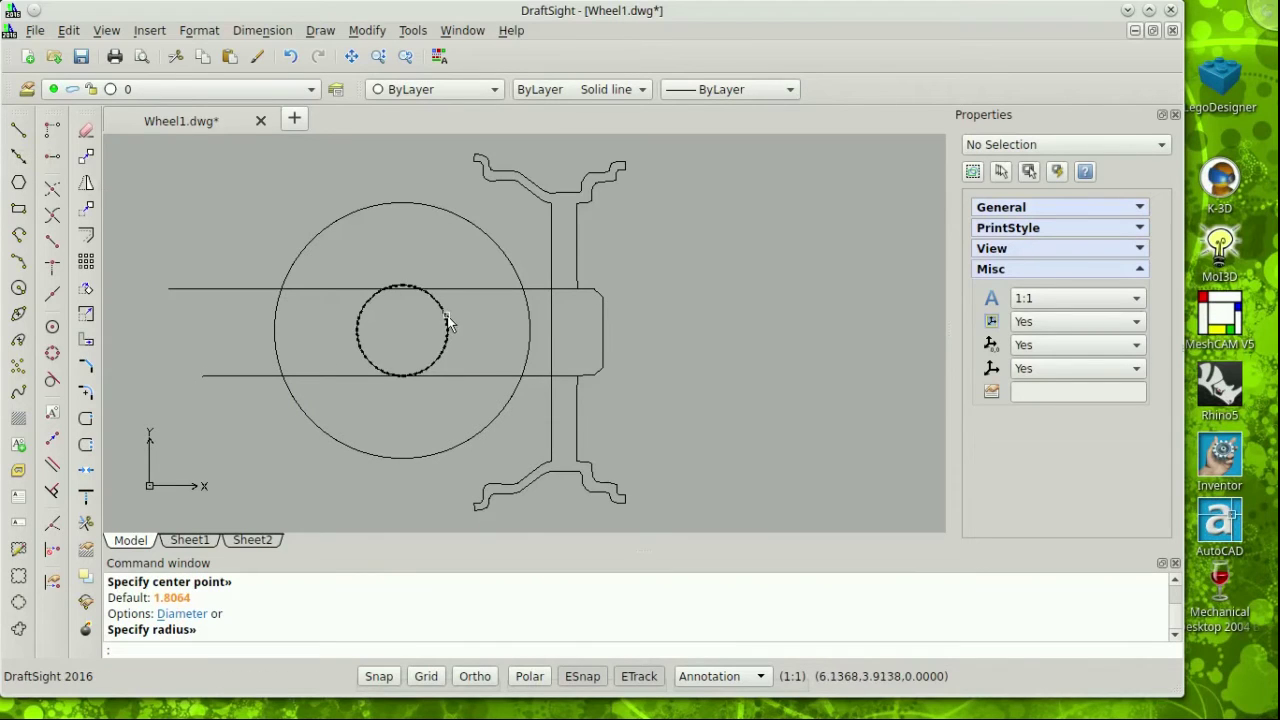
# Step: Delete the upper and lower horizontal guide lines
pyautogui.click(487, 388)
pyautogui.click(489, 378)
pyautogui.press('Delete')
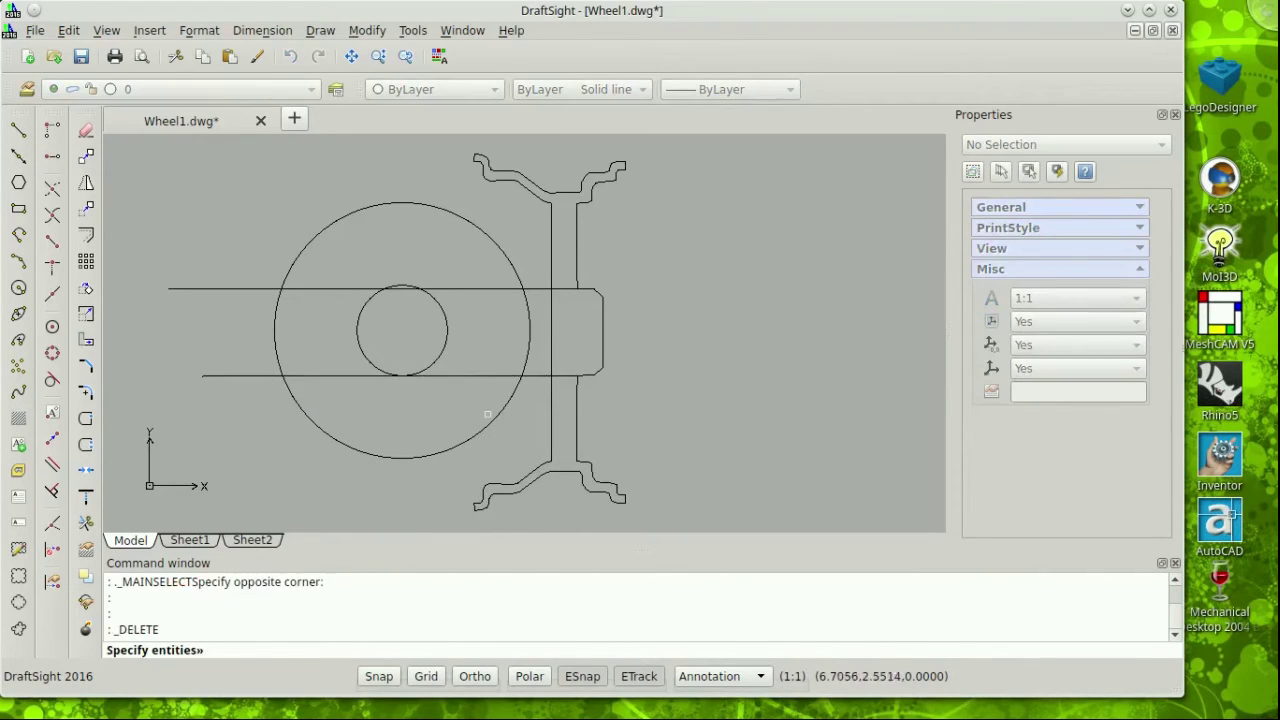
pyautogui.click(489, 376)
pyautogui.press('Escape')
pyautogui.press('Delete')
pyautogui.click(229, 376)
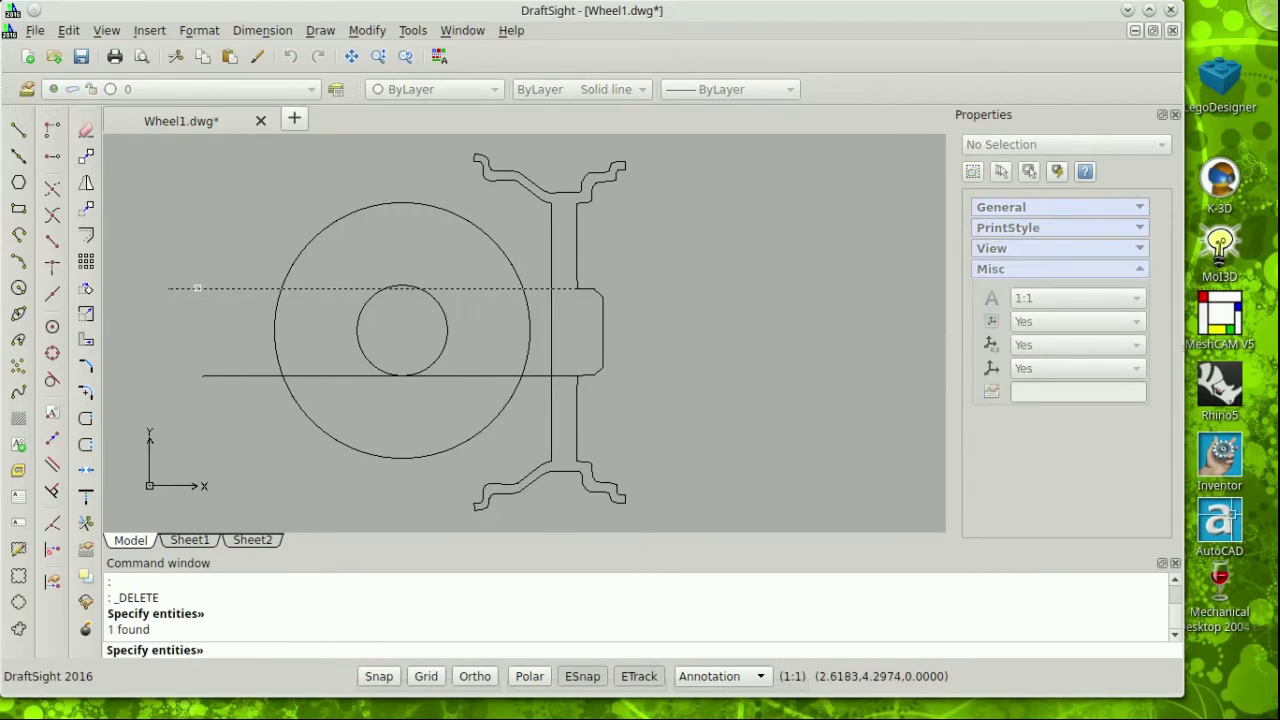
pyautogui.click(223, 288)
pyautogui.press('Return')
pyautogui.click(234, 376)
pyautogui.press('Delete')
# Step: Draw a vertical spoke line from the inner circle's top to the outer circle's top
pyautogui.click(18, 130)
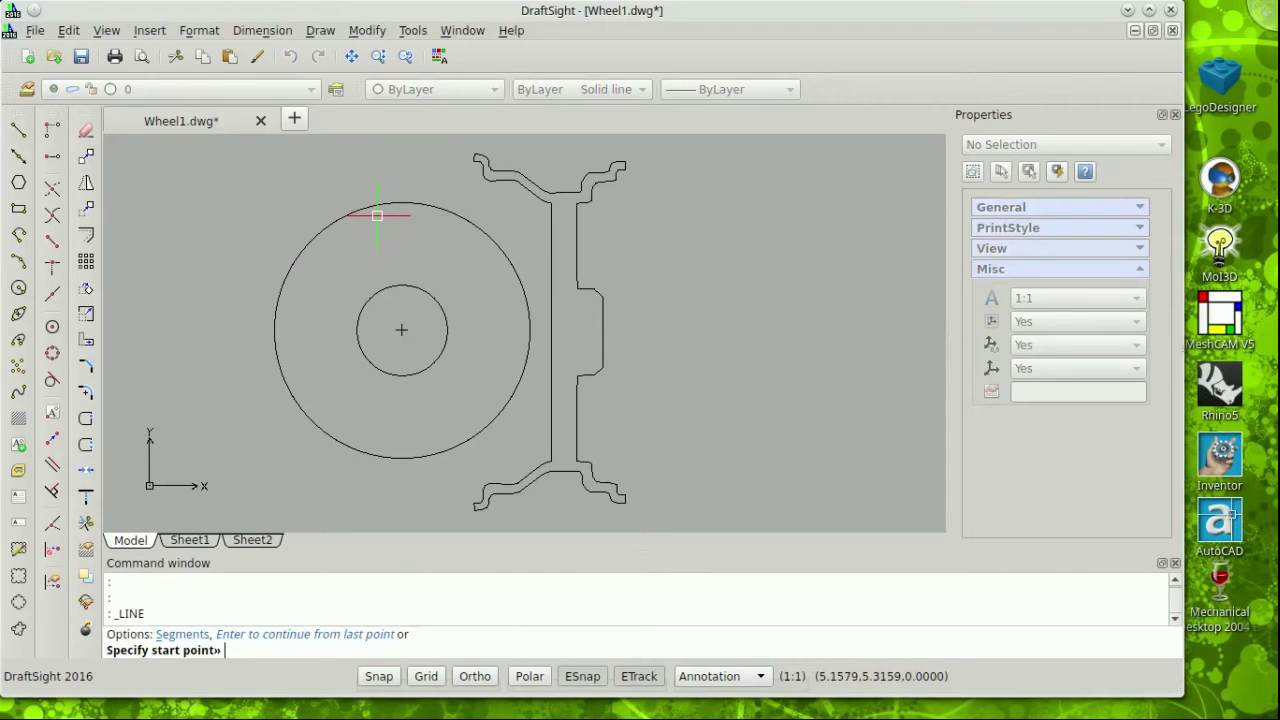
pyautogui.click(401, 285)
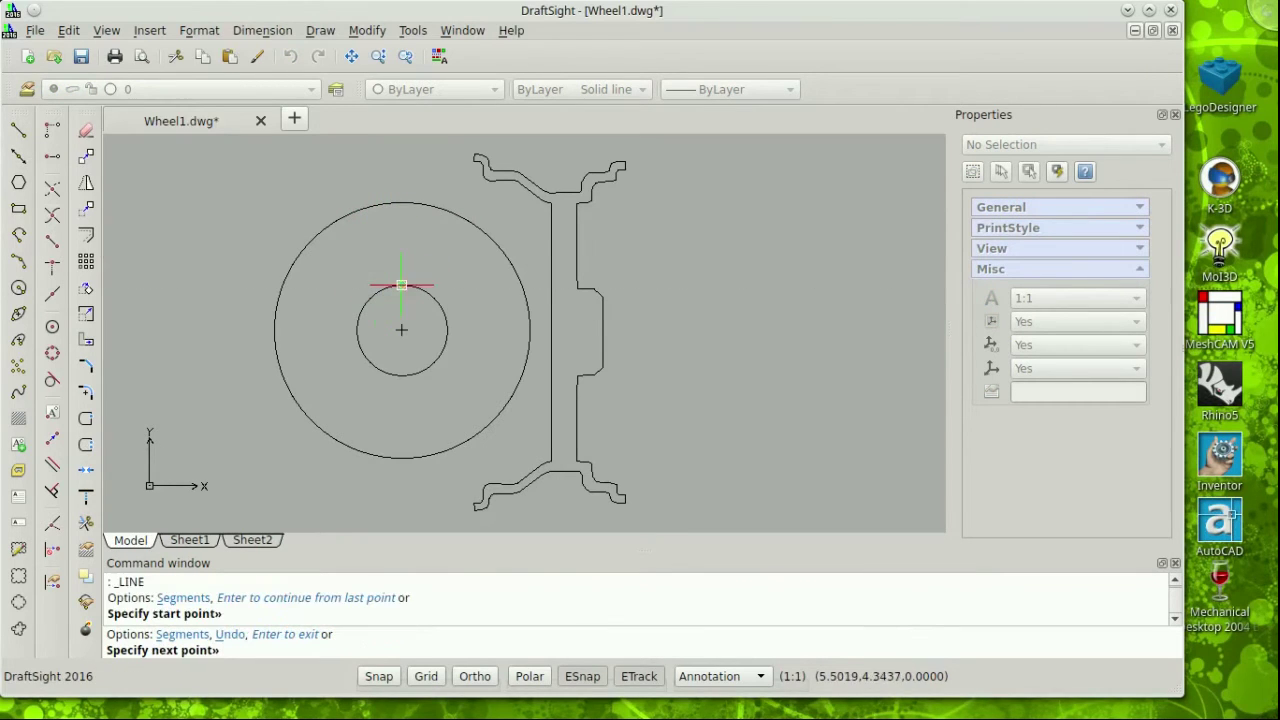
pyautogui.click(401, 203)
pyautogui.press('Return')
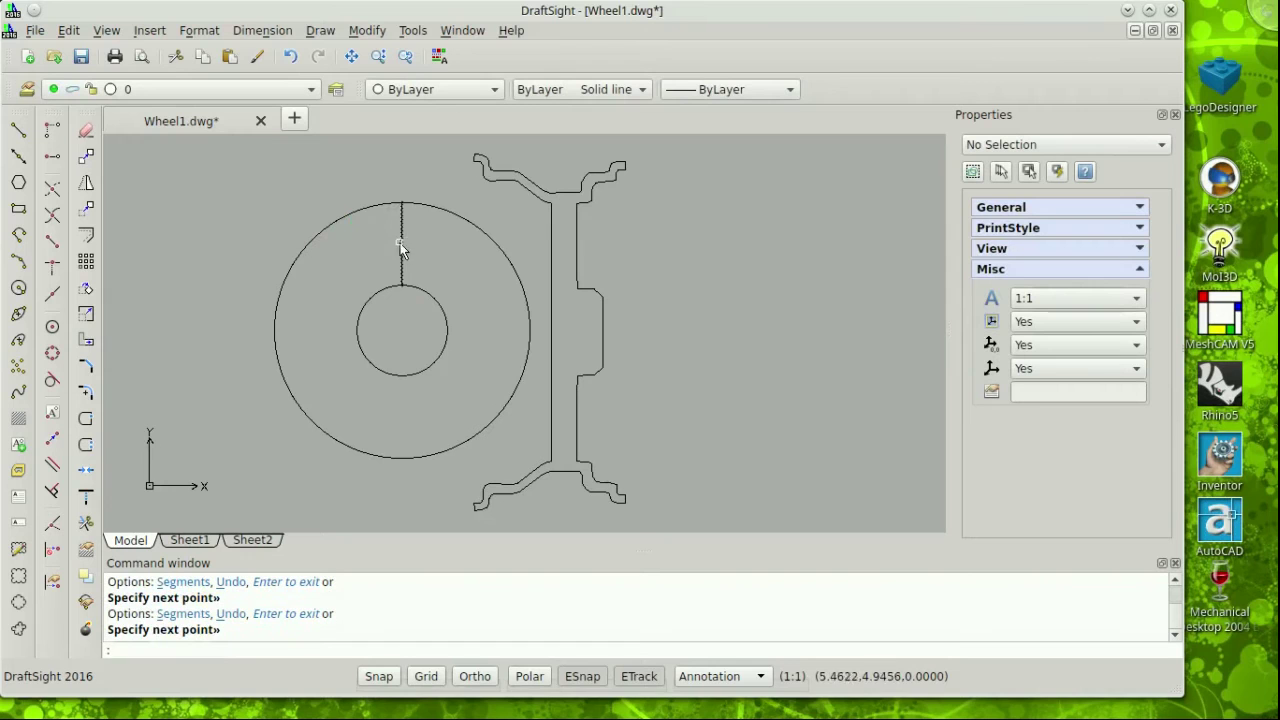
# Step: Add two more concentric circles centred on the wheel centre
pyautogui.click(18, 287)
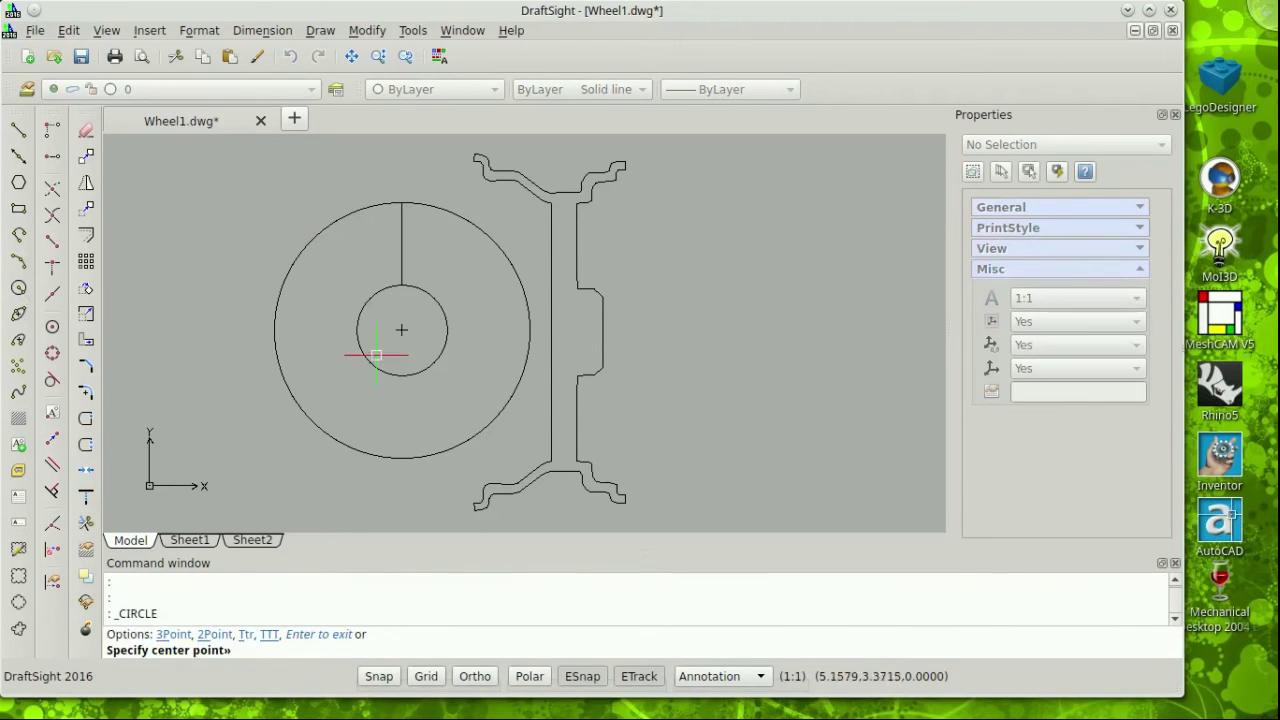
pyautogui.click(401, 329)
pyautogui.click(417, 290)
pyautogui.press('Return')
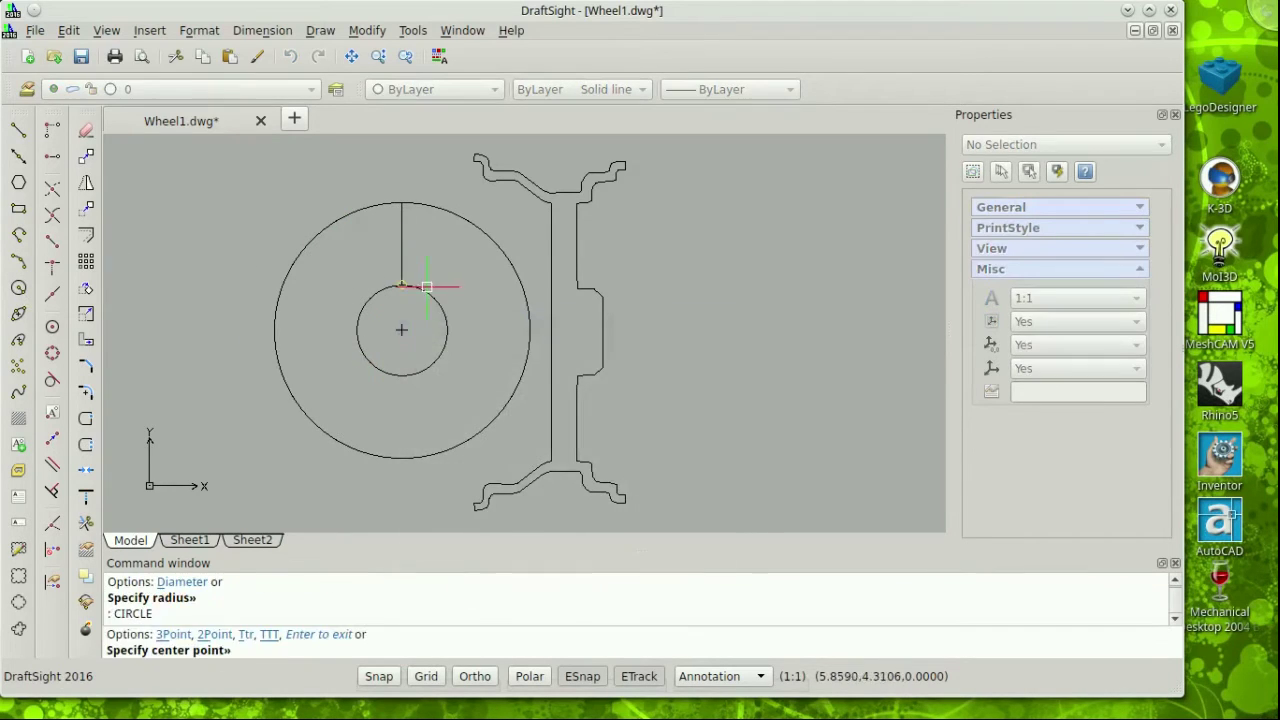
pyautogui.click(401, 329)
pyautogui.click(423, 266)
pyautogui.rightClick(501, 328)
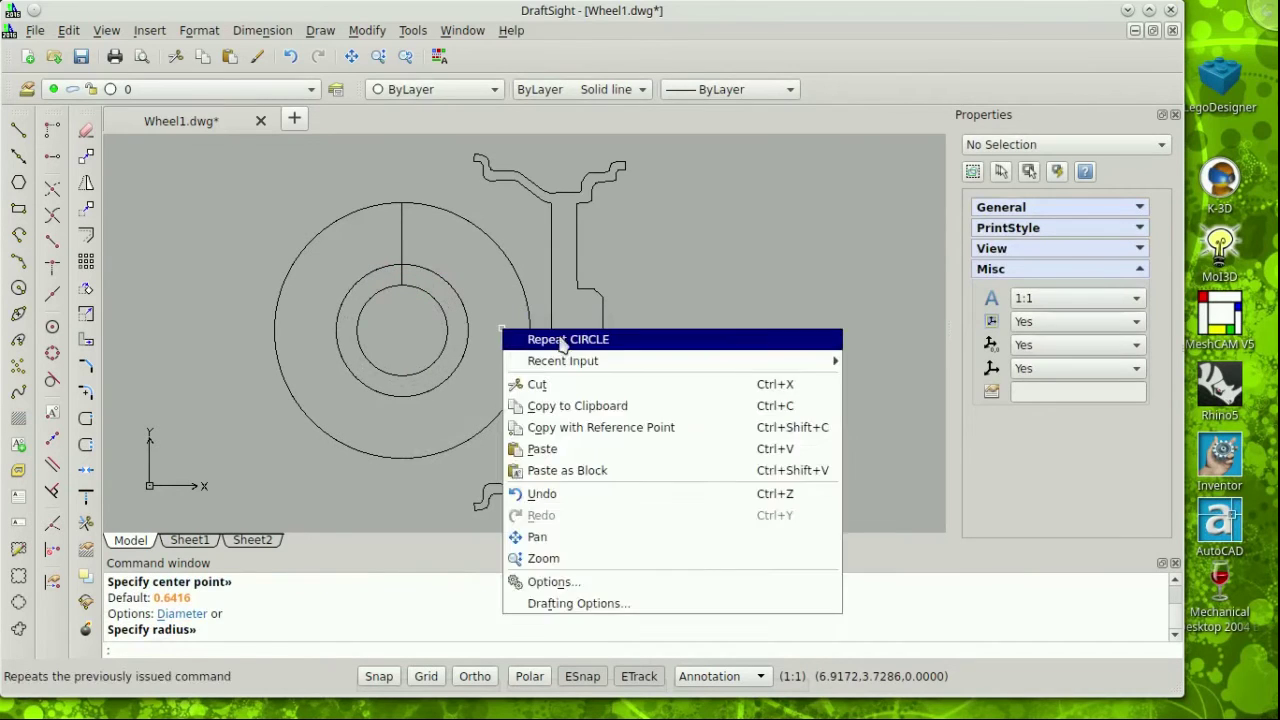
pyautogui.click(563, 340)
pyautogui.click(401, 329)
pyautogui.click(443, 219)
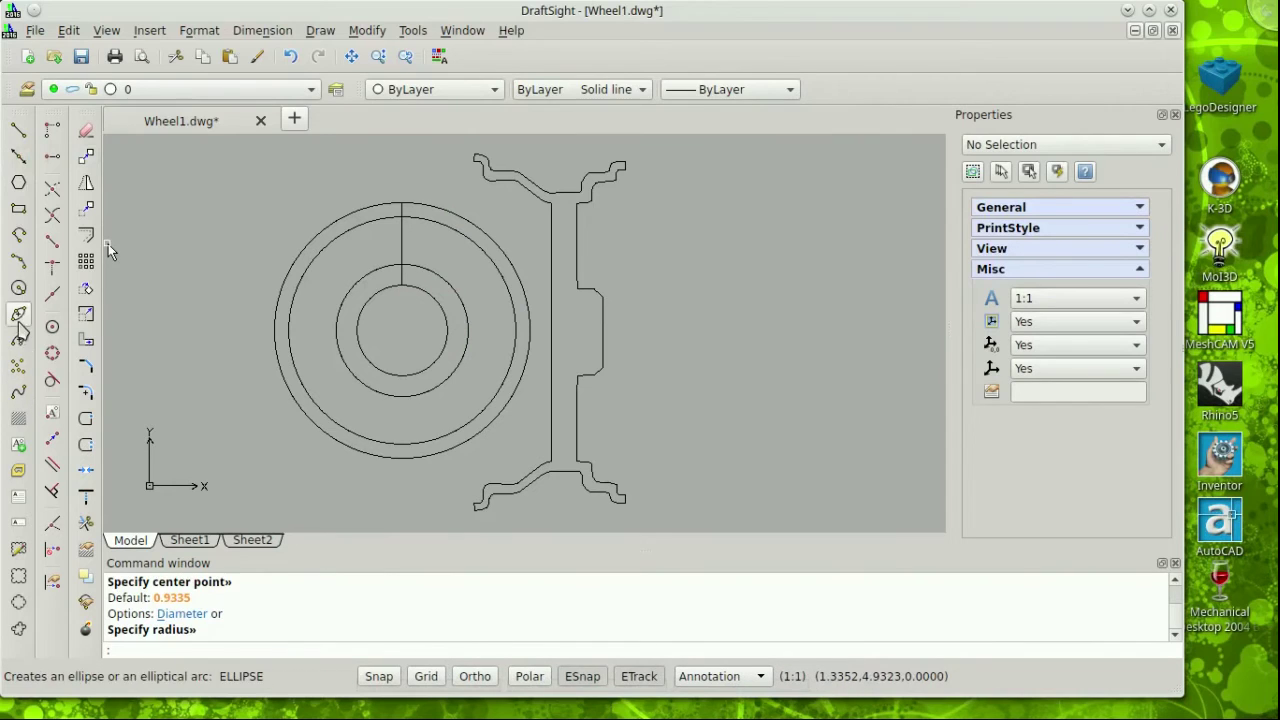
pyautogui.click(18, 339)
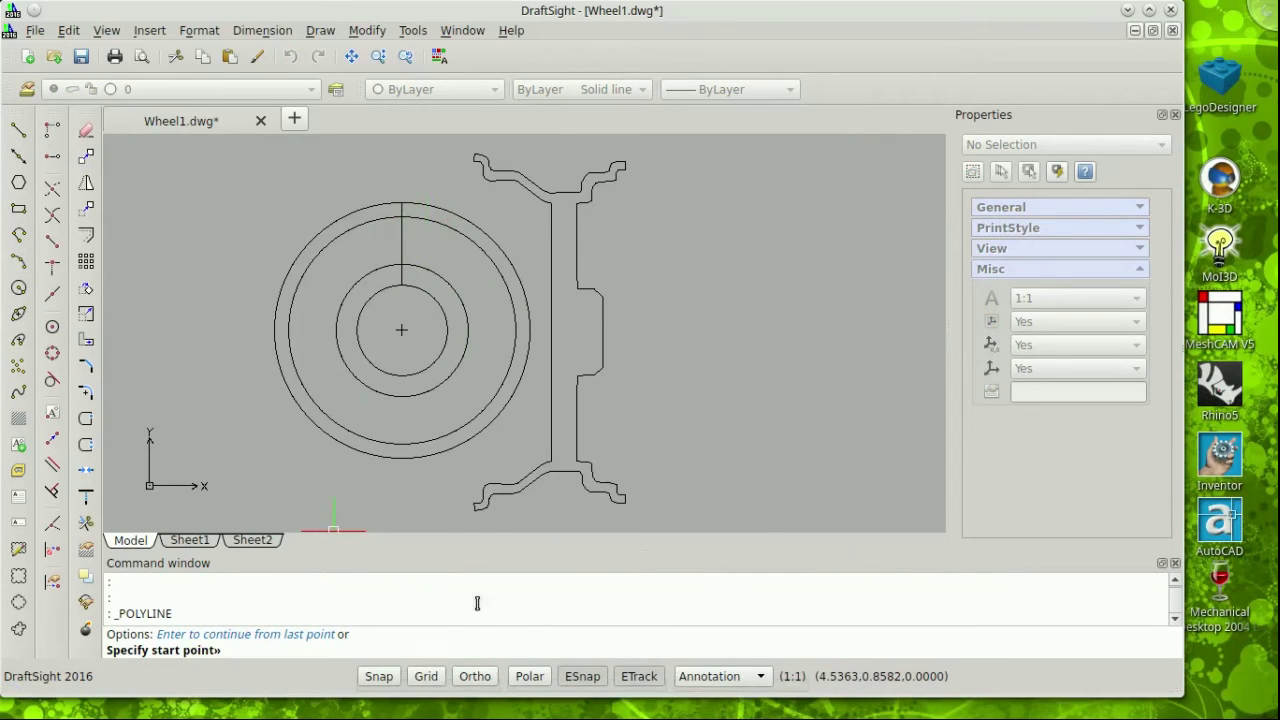
pyautogui.click(638, 676)
pyautogui.click(582, 676)
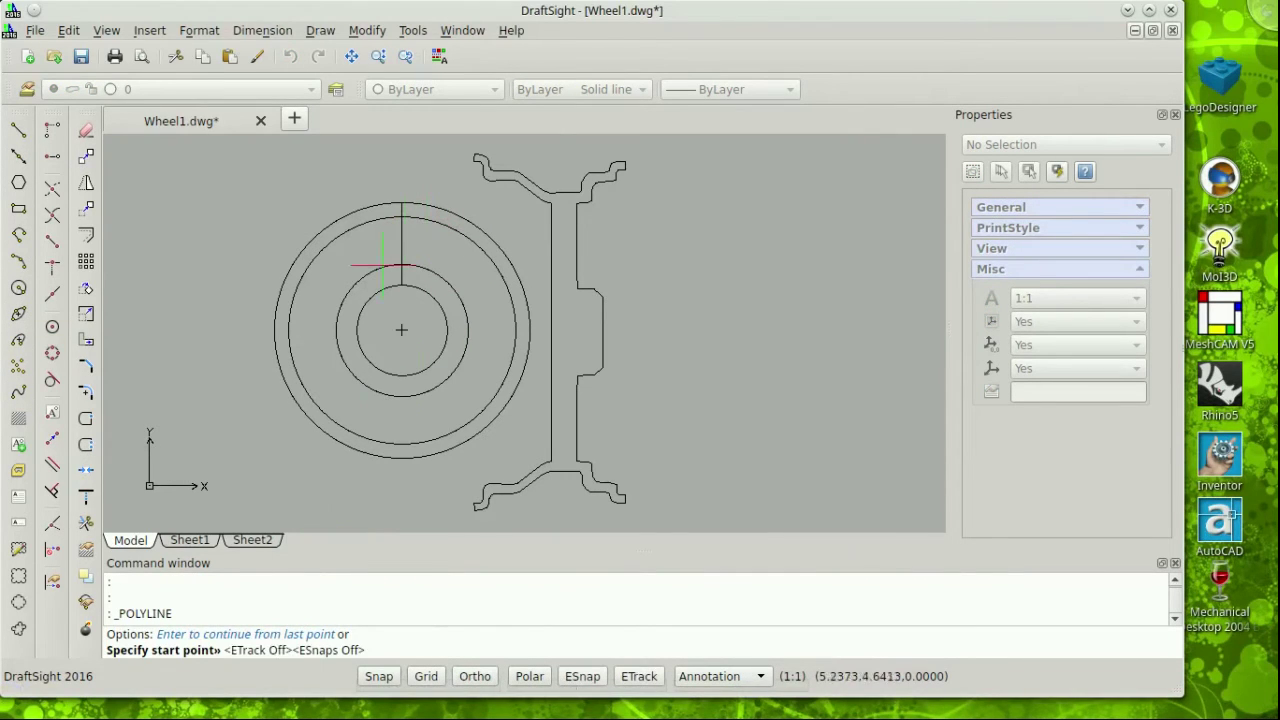
pyautogui.click(411, 217)
pyautogui.click(406, 232)
pyautogui.click(409, 250)
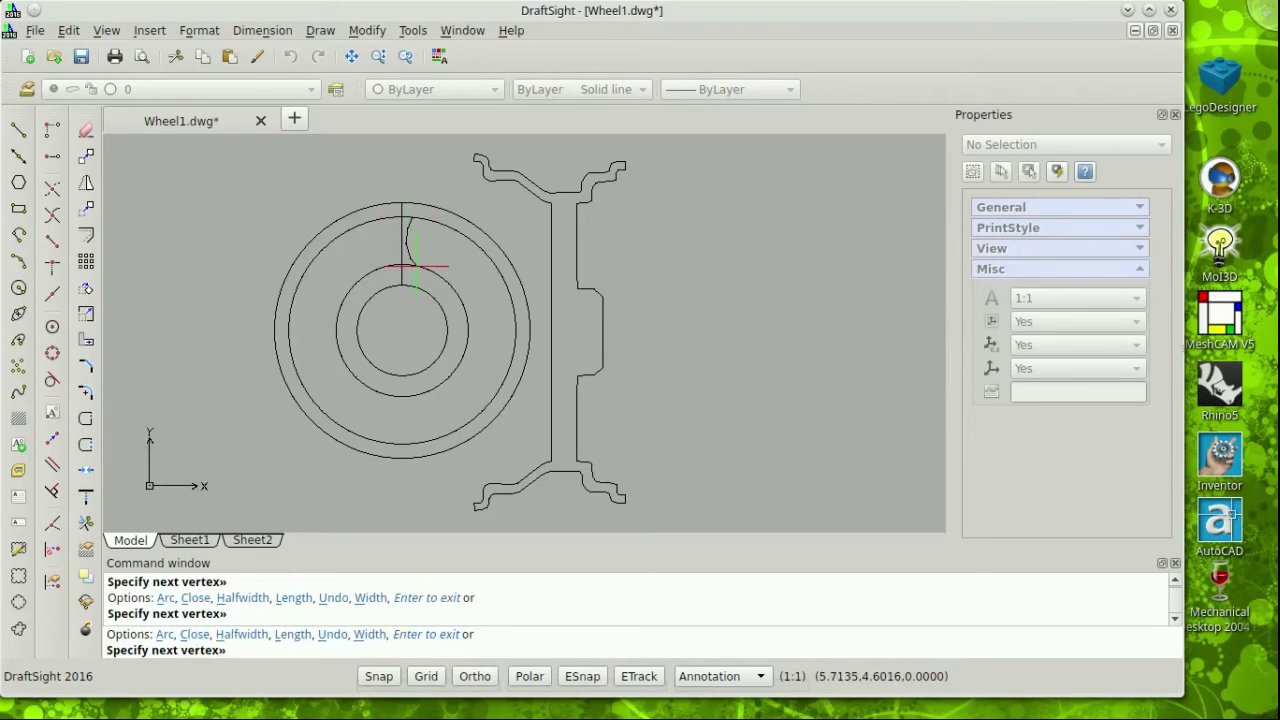
pyautogui.click(413, 265)
pyautogui.click(582, 676)
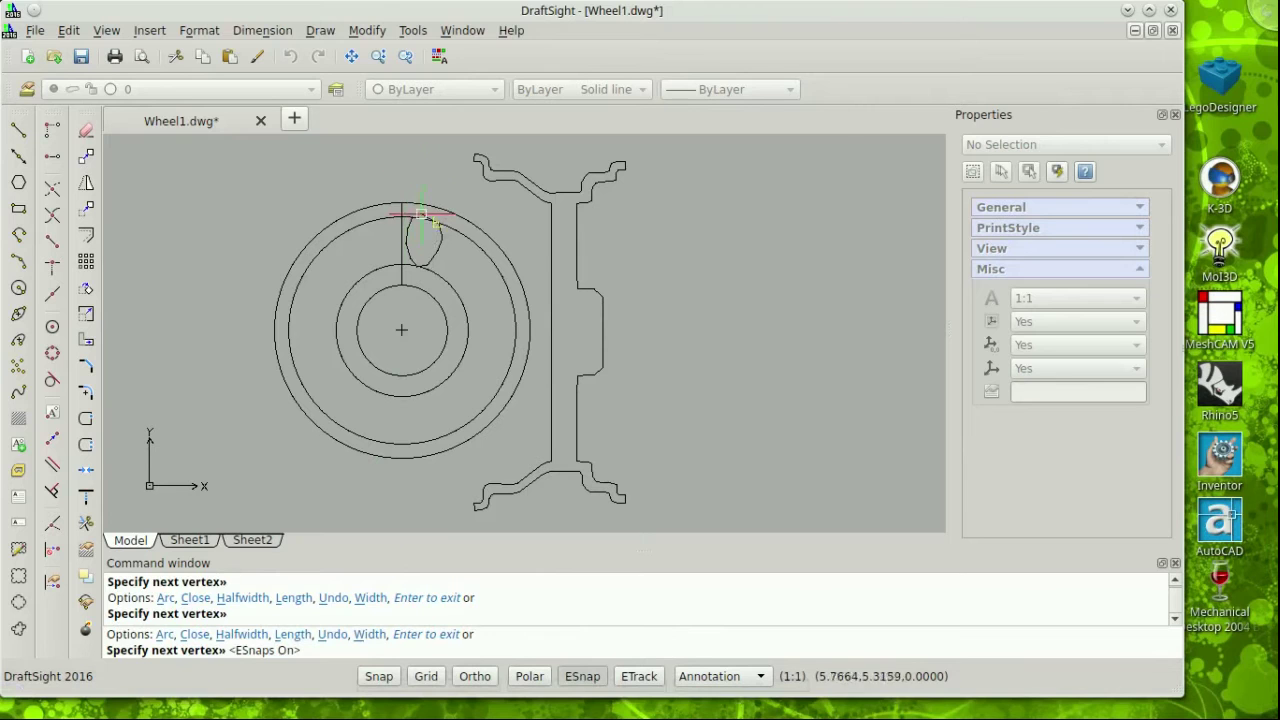
pyautogui.press('Return')
pyautogui.click(85, 130)
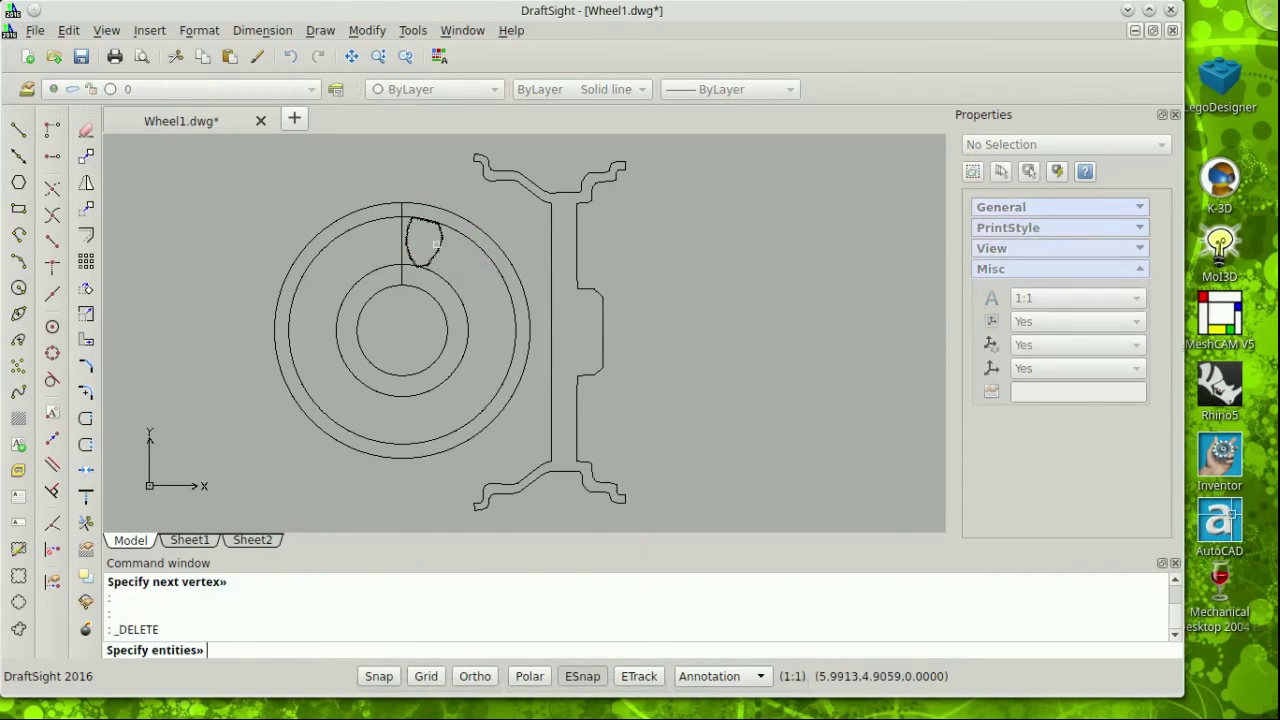
pyautogui.click(438, 244)
pyautogui.press('Return')
# Step: Dimension the rim lip (0.1170) and the short vertical wheel edge (0.4985)
pyautogui.click(262, 30)
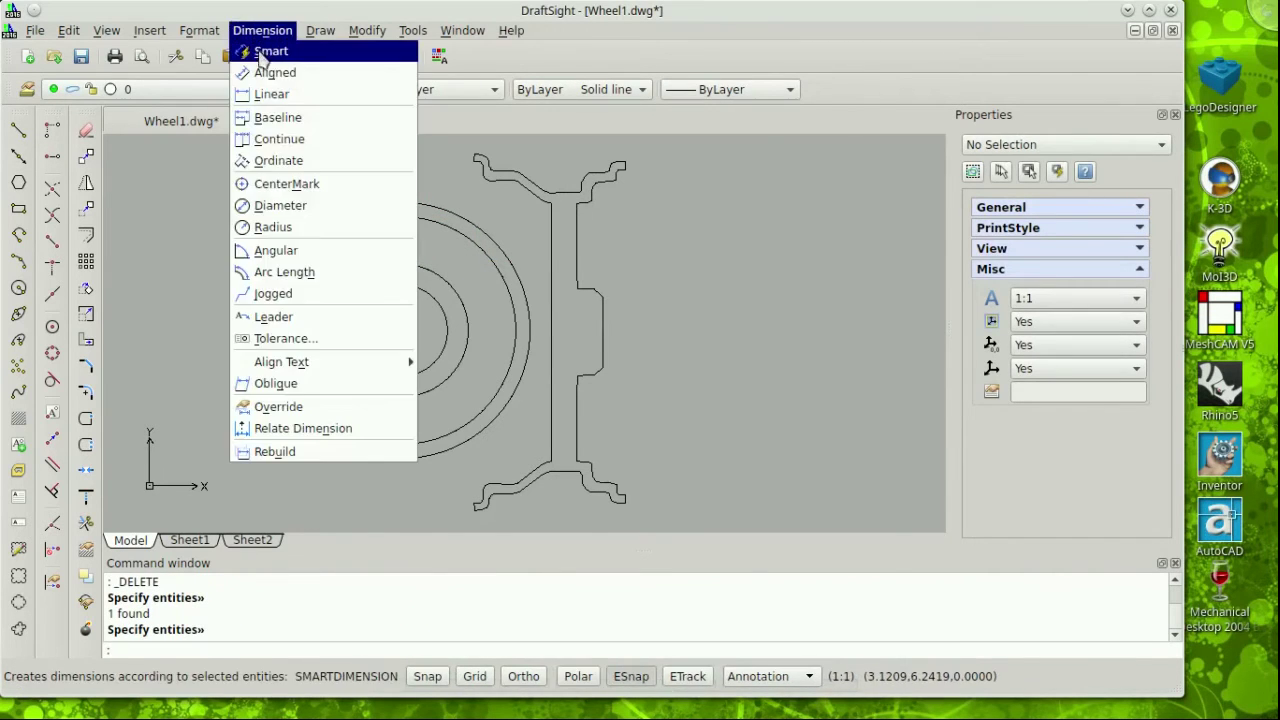
pyautogui.click(262, 47)
pyautogui.click(626, 163)
pyautogui.click(679, 180)
pyautogui.rightClick(712, 232)
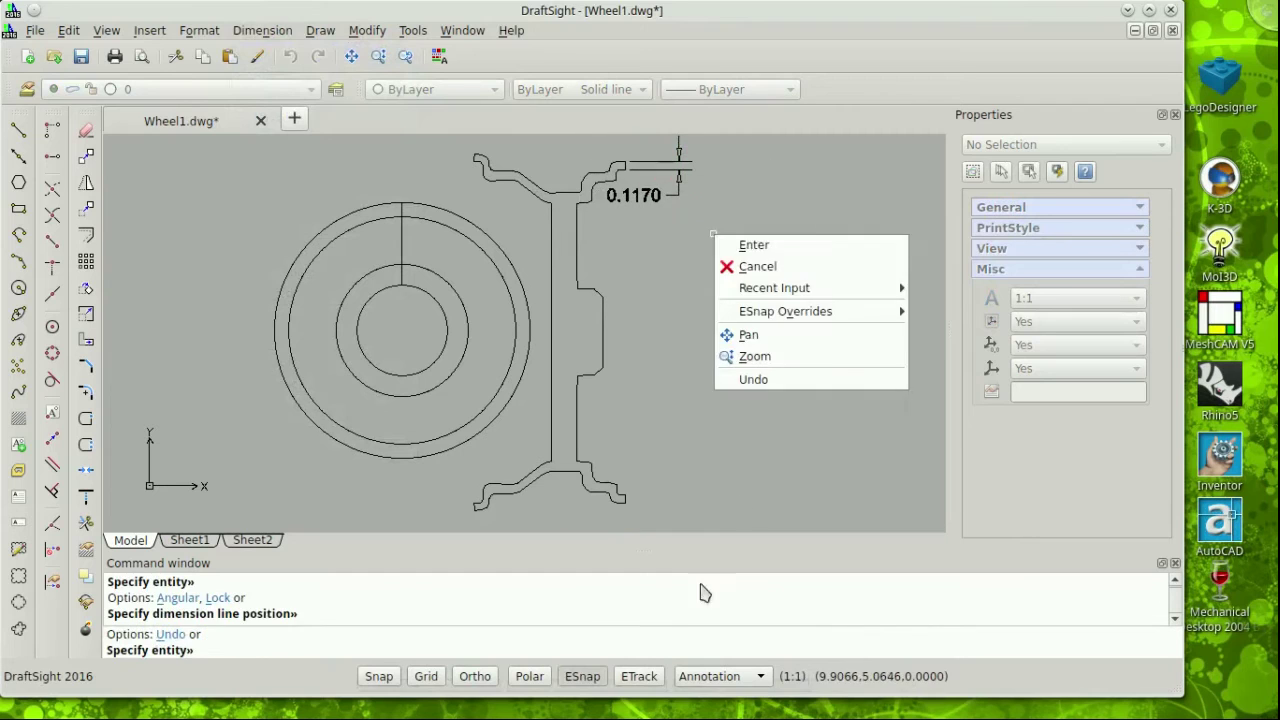
pyautogui.click(749, 249)
pyautogui.rightClick(760, 257)
pyautogui.click(800, 263)
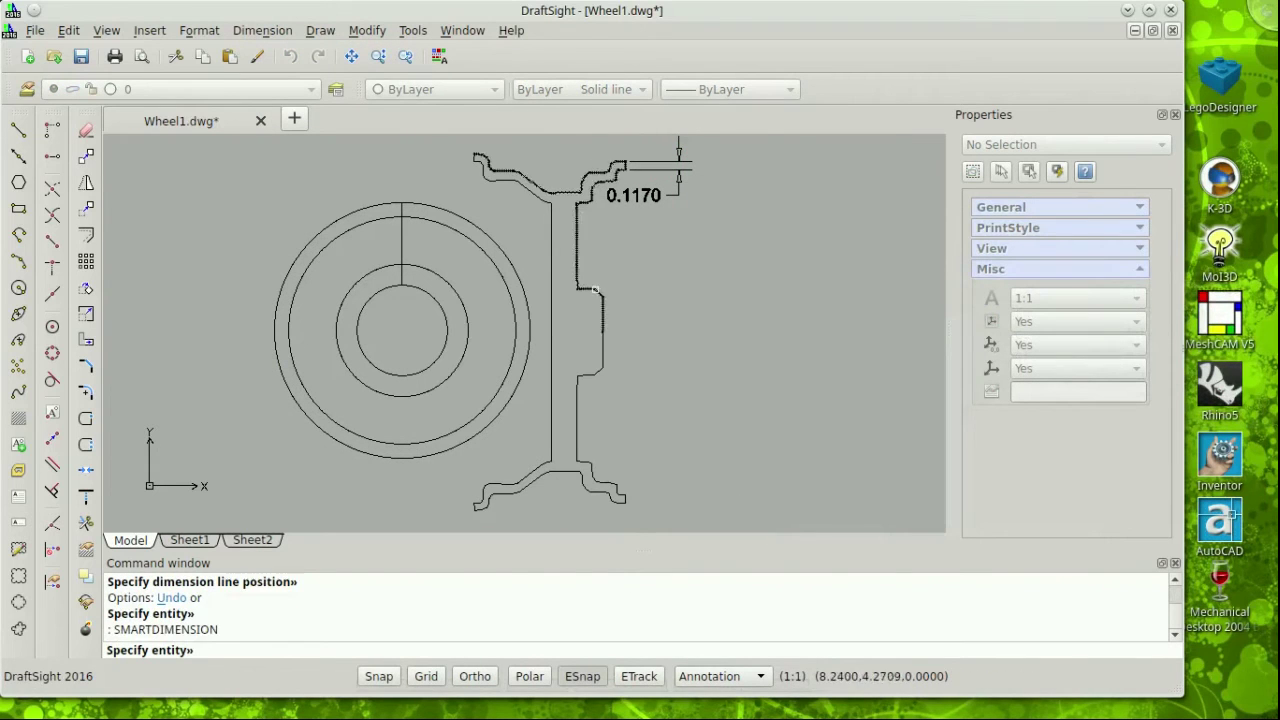
pyautogui.click(603, 330)
pyautogui.click(638, 350)
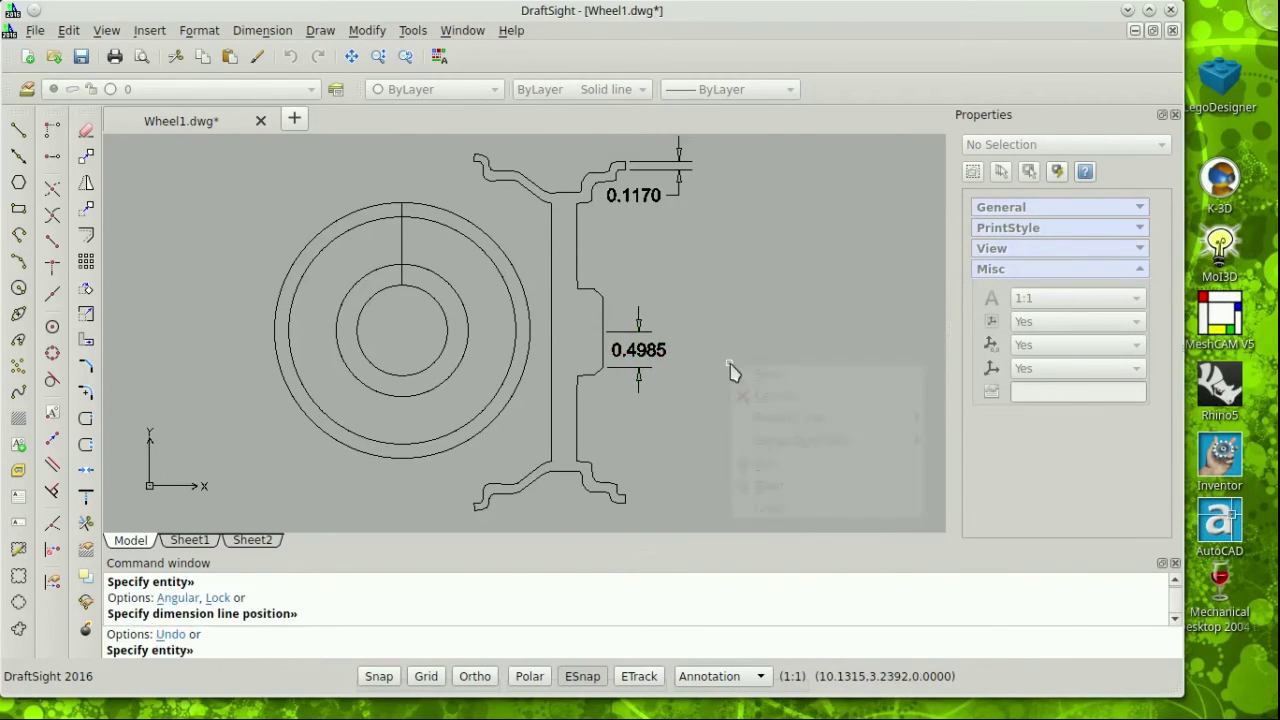
pyautogui.rightClick(729, 369)
pyautogui.click(740, 376)
# Step: Add linear dimensions for the hub height 1.2138 and overall profile height 5.0385
pyautogui.click(262, 30)
pyautogui.click(272, 94)
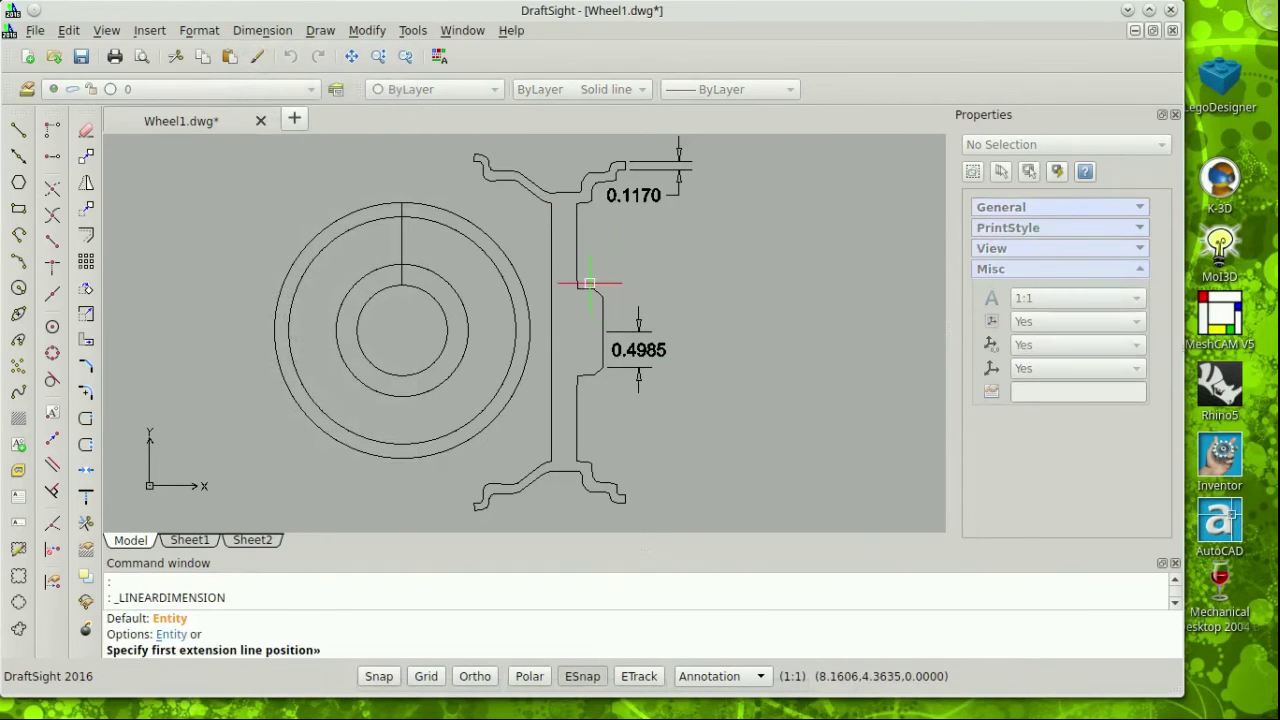
pyautogui.click(592, 288)
pyautogui.click(596, 374)
pyautogui.click(707, 309)
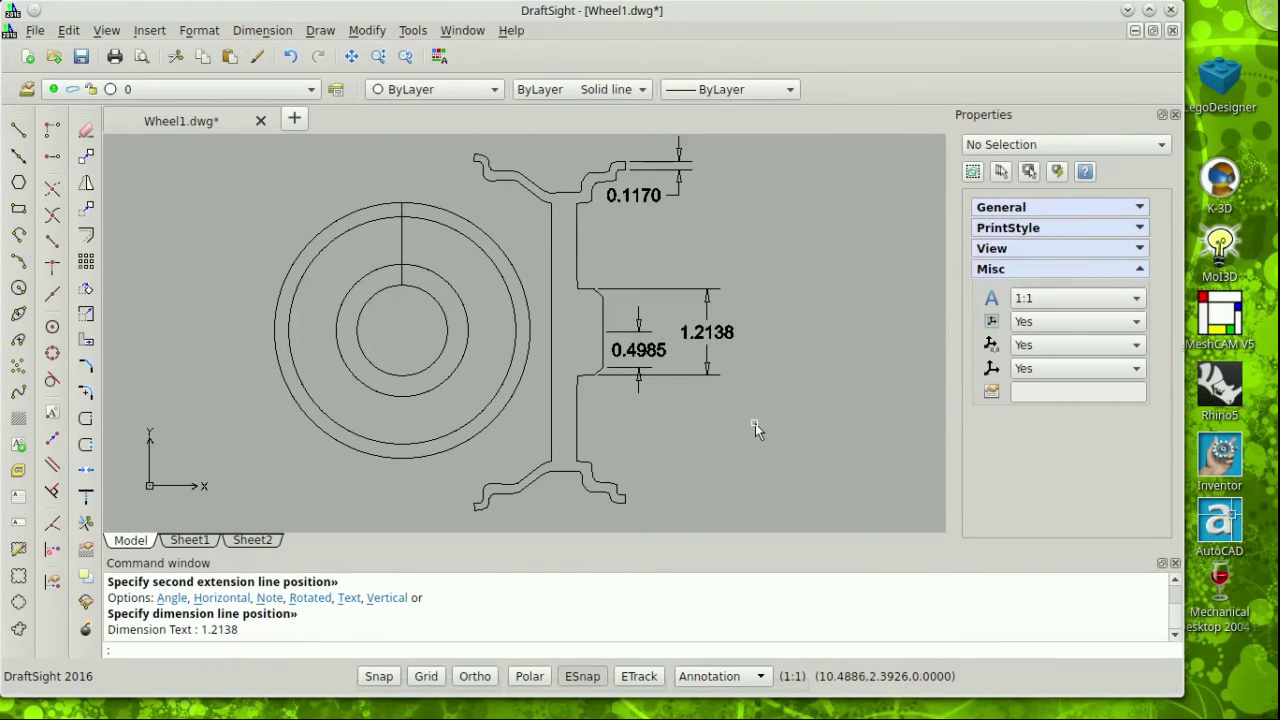
pyautogui.rightClick(371, 163)
pyautogui.click(398, 168)
pyautogui.click(481, 155)
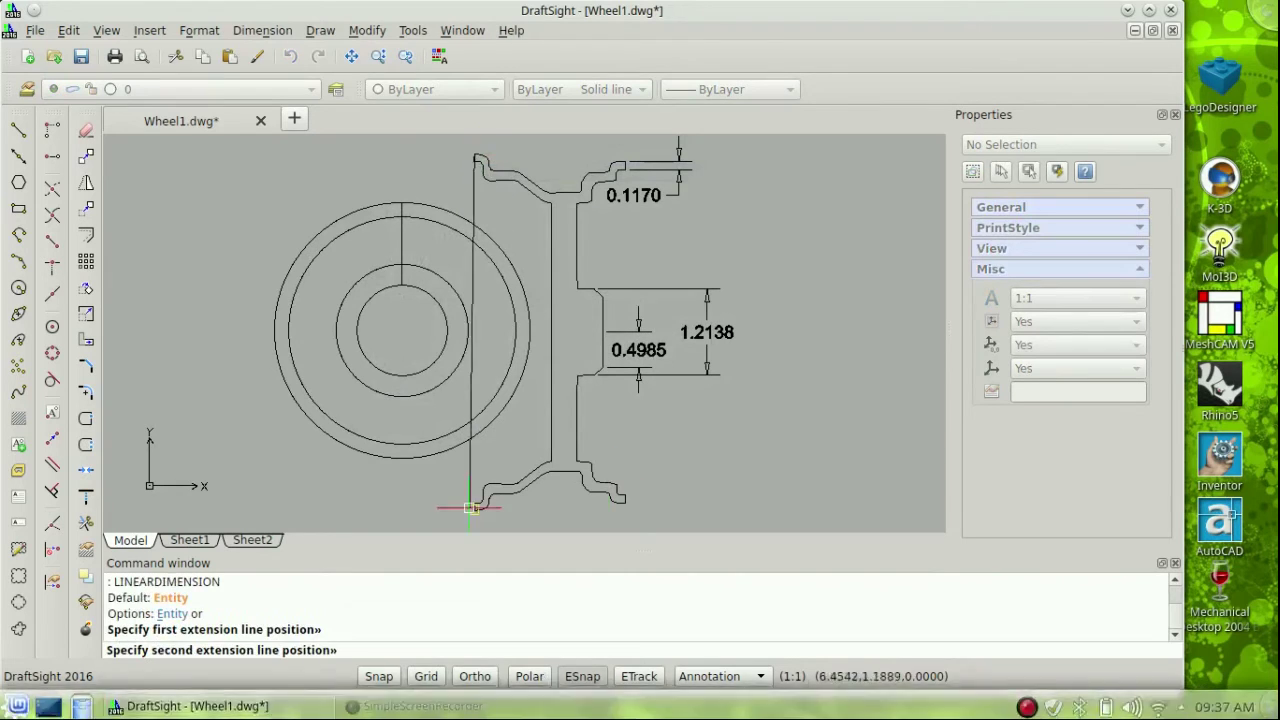
pyautogui.click(480, 505)
pyautogui.click(187, 430)
# Step: Dimension the circle's 3.6128 diameter and save the drawing as Wheel1.dwg
pyautogui.rightClick(226, 433)
pyautogui.click(386, 452)
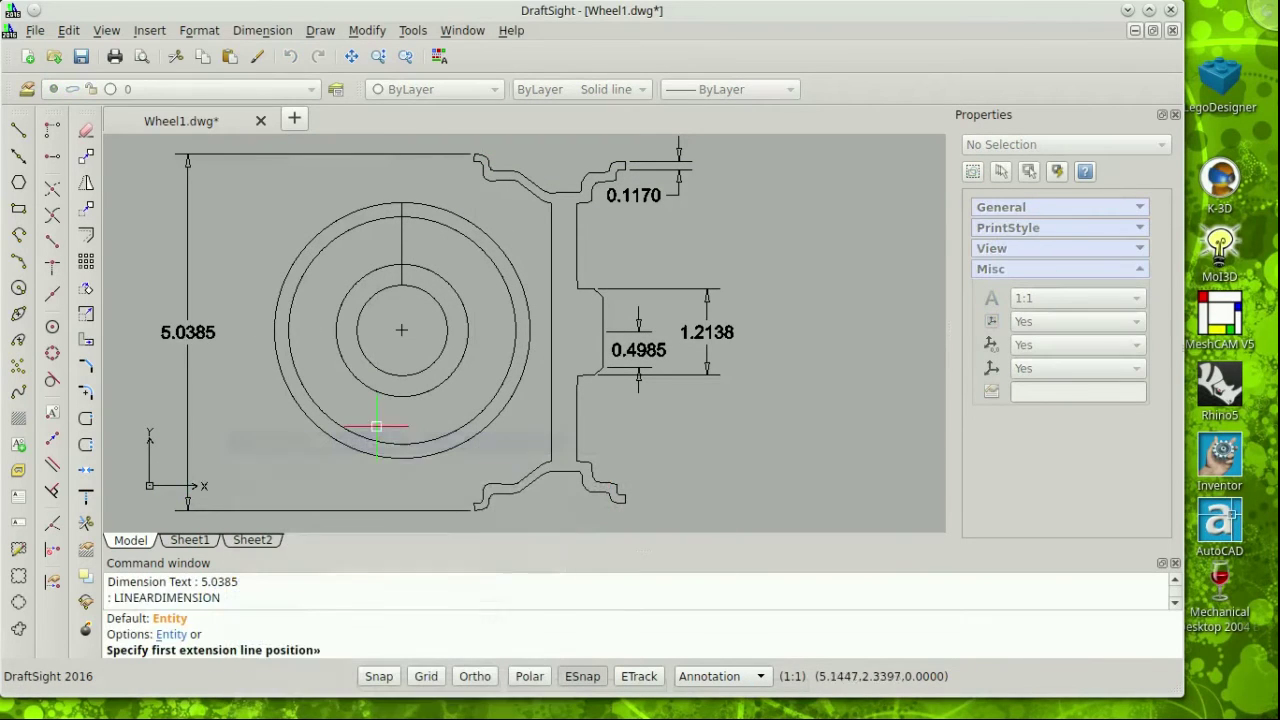
pyautogui.click(402, 205)
pyautogui.click(401, 450)
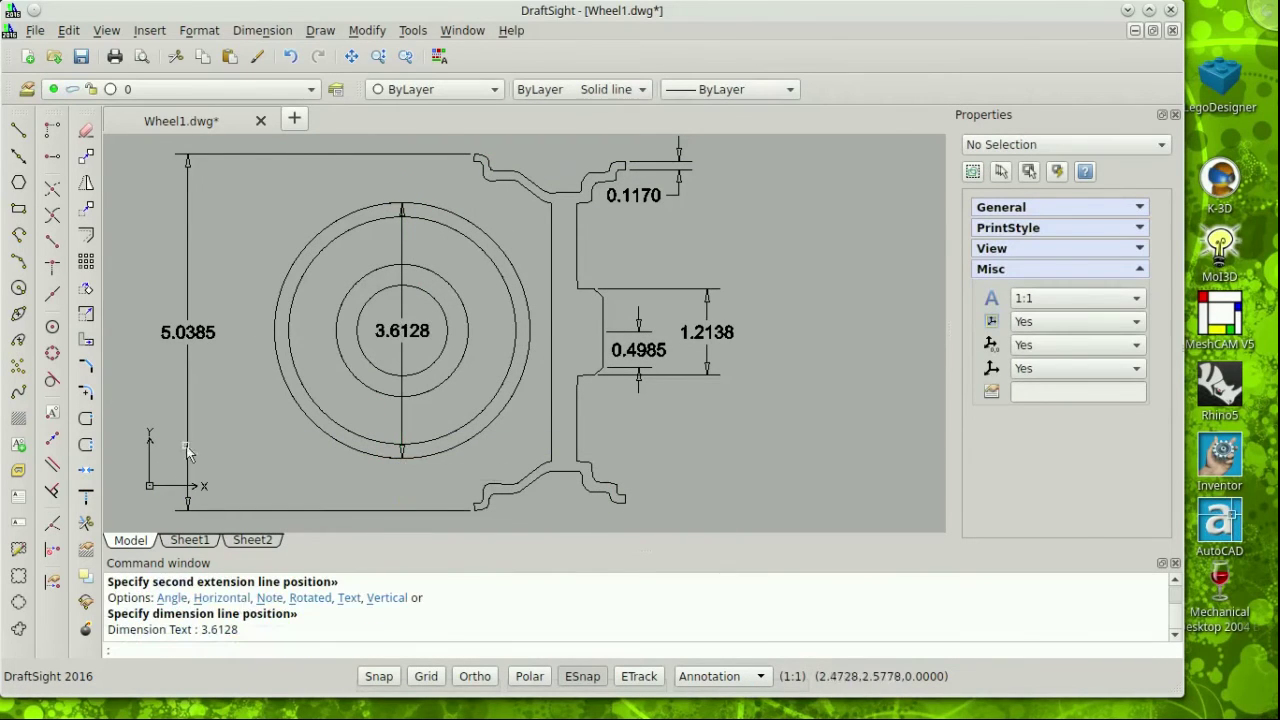
pyautogui.click(81, 56)
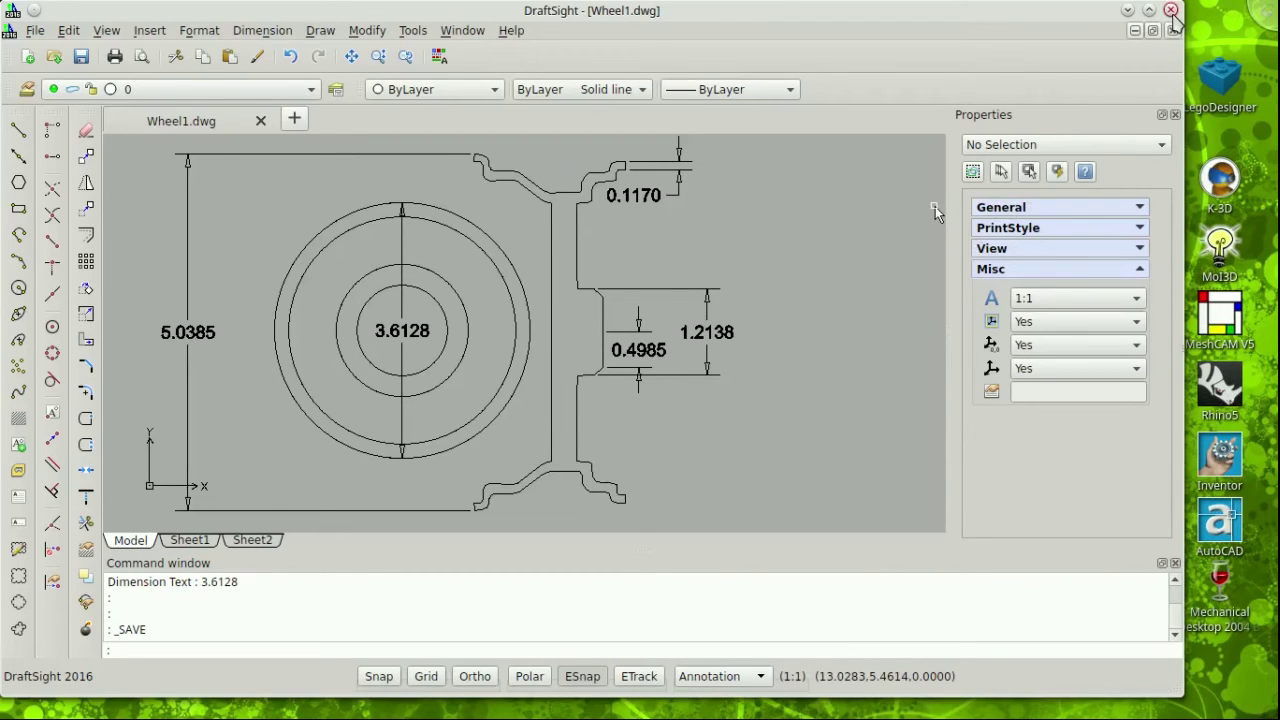
pyautogui.click(511, 30)
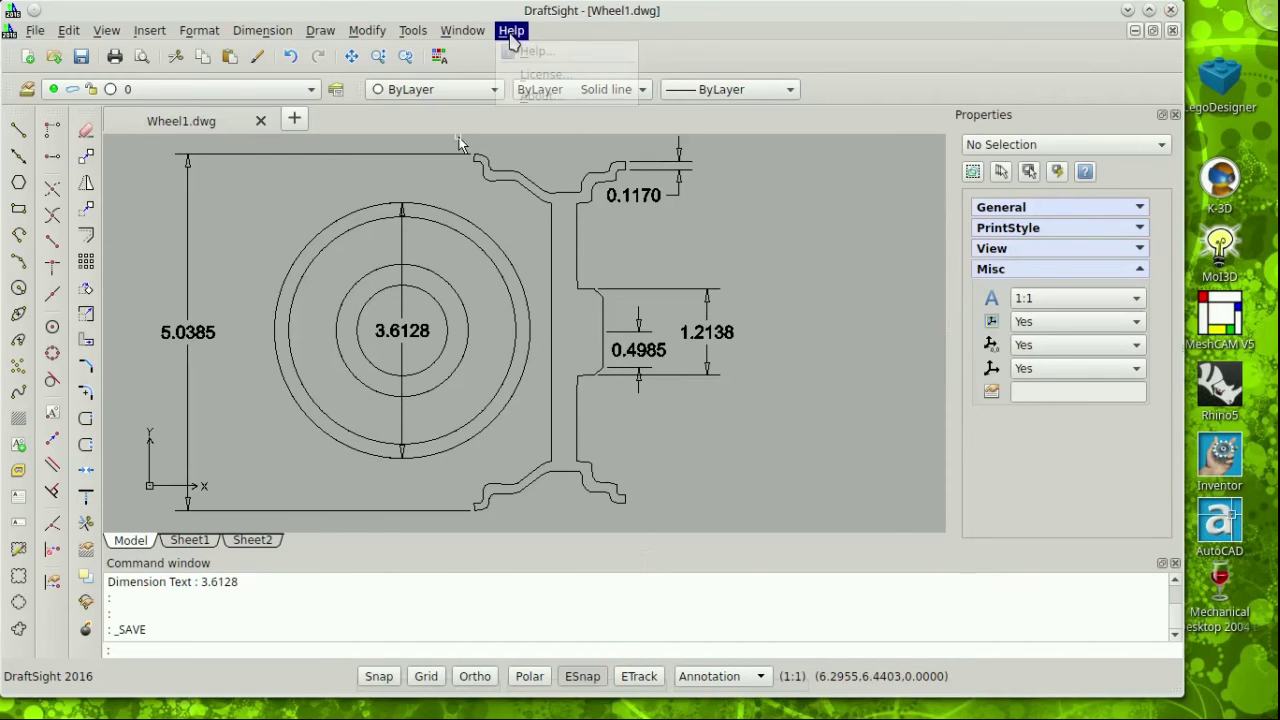
pyautogui.click(541, 96)
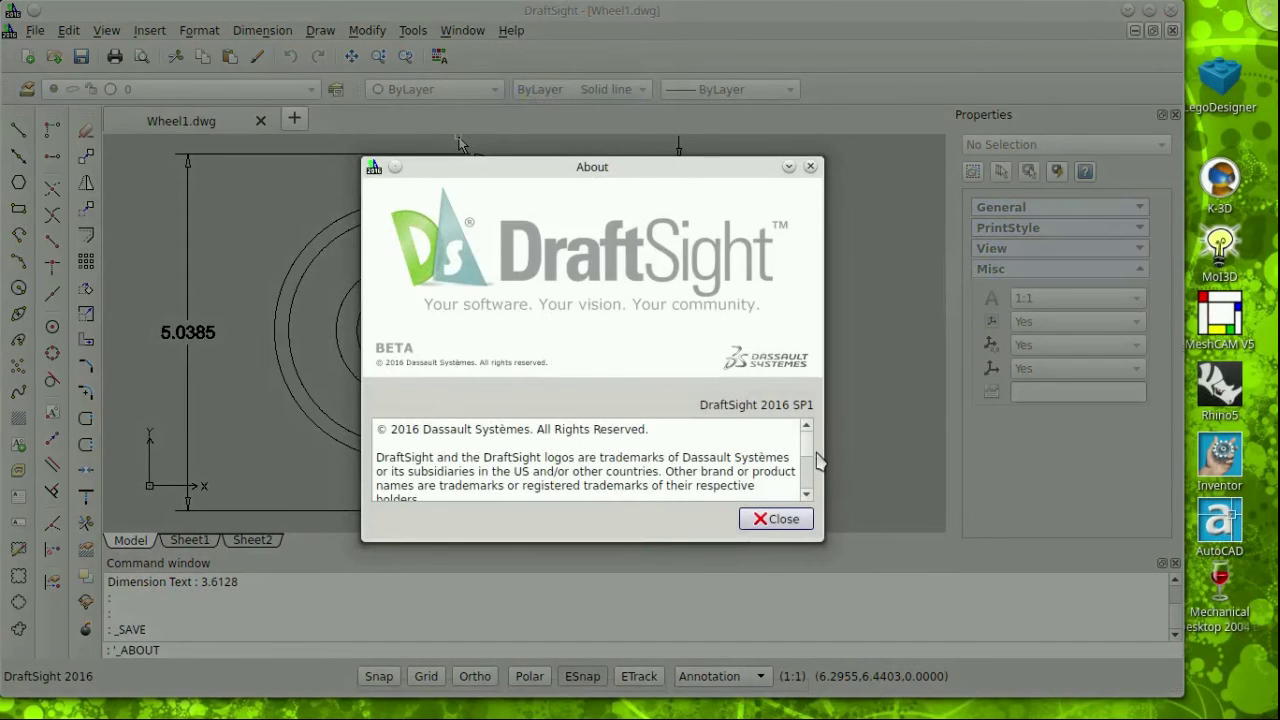
pyautogui.moveTo(806, 452)
pyautogui.mouseDown()
pyautogui.moveTo(813, 494)
pyautogui.moveTo(813, 452)
pyautogui.mouseUp()
pyautogui.click(785, 520)
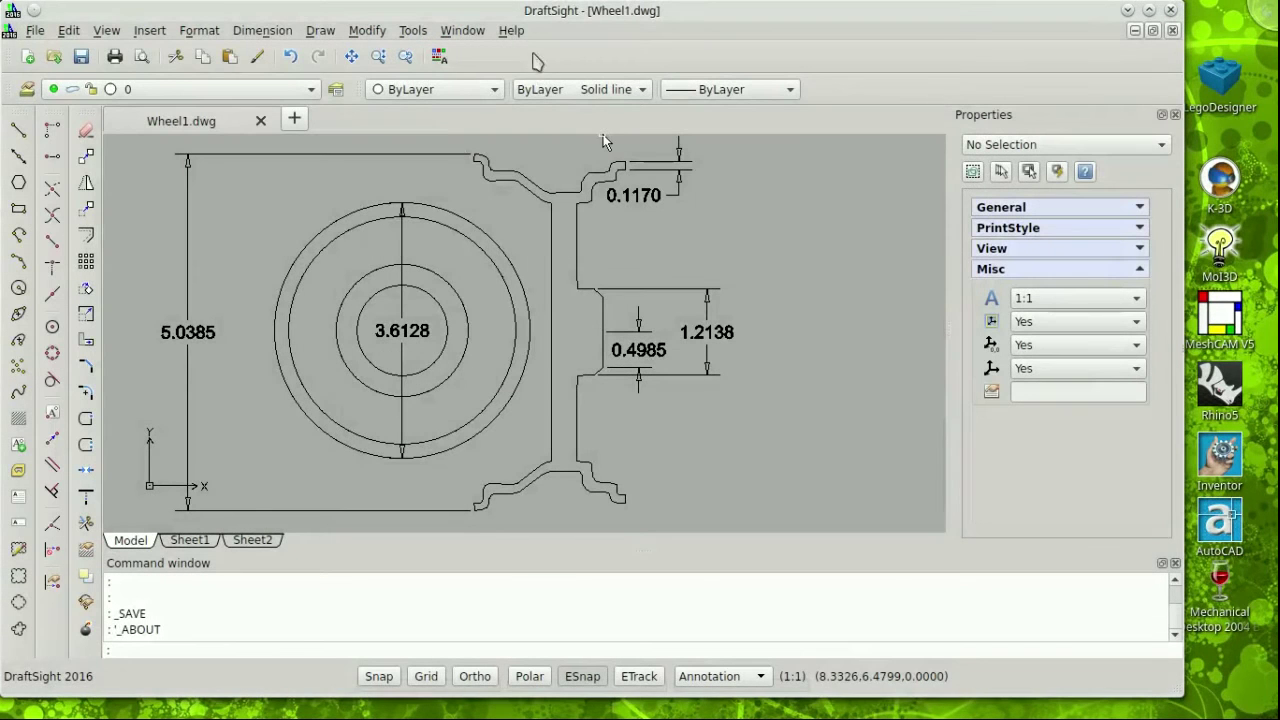
pyautogui.click(510, 31)
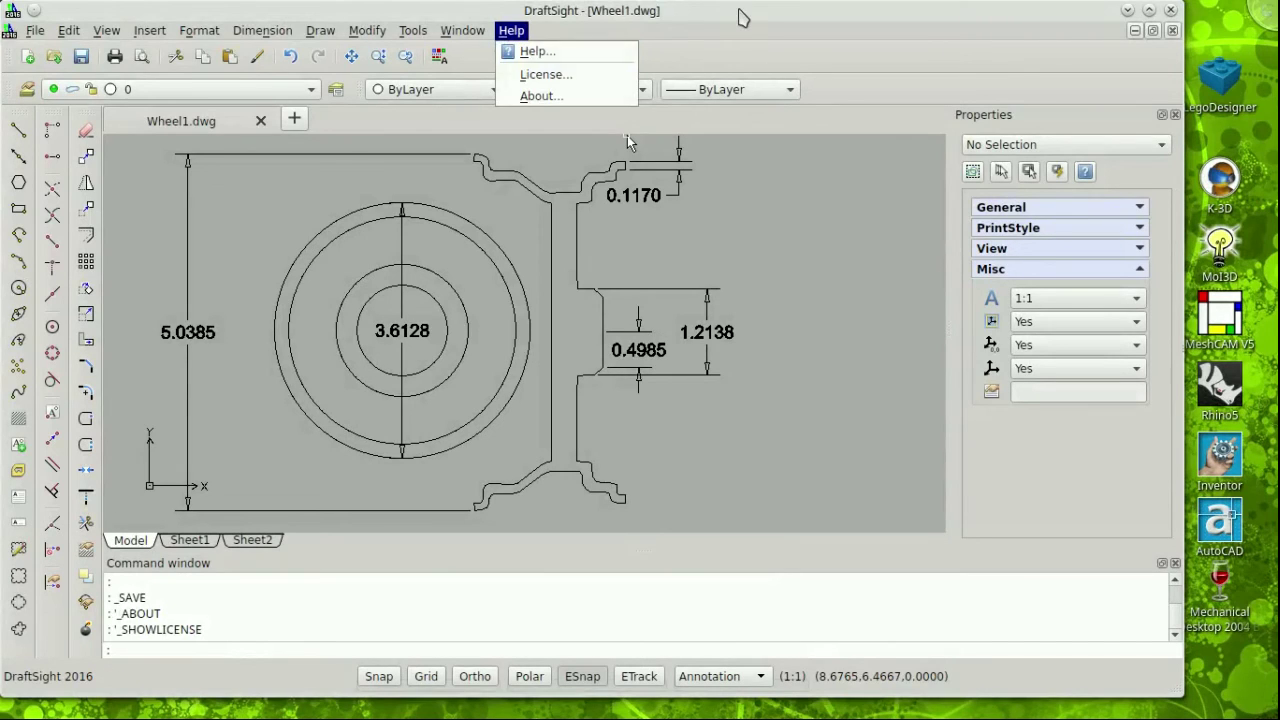
pyautogui.click(410, 137)
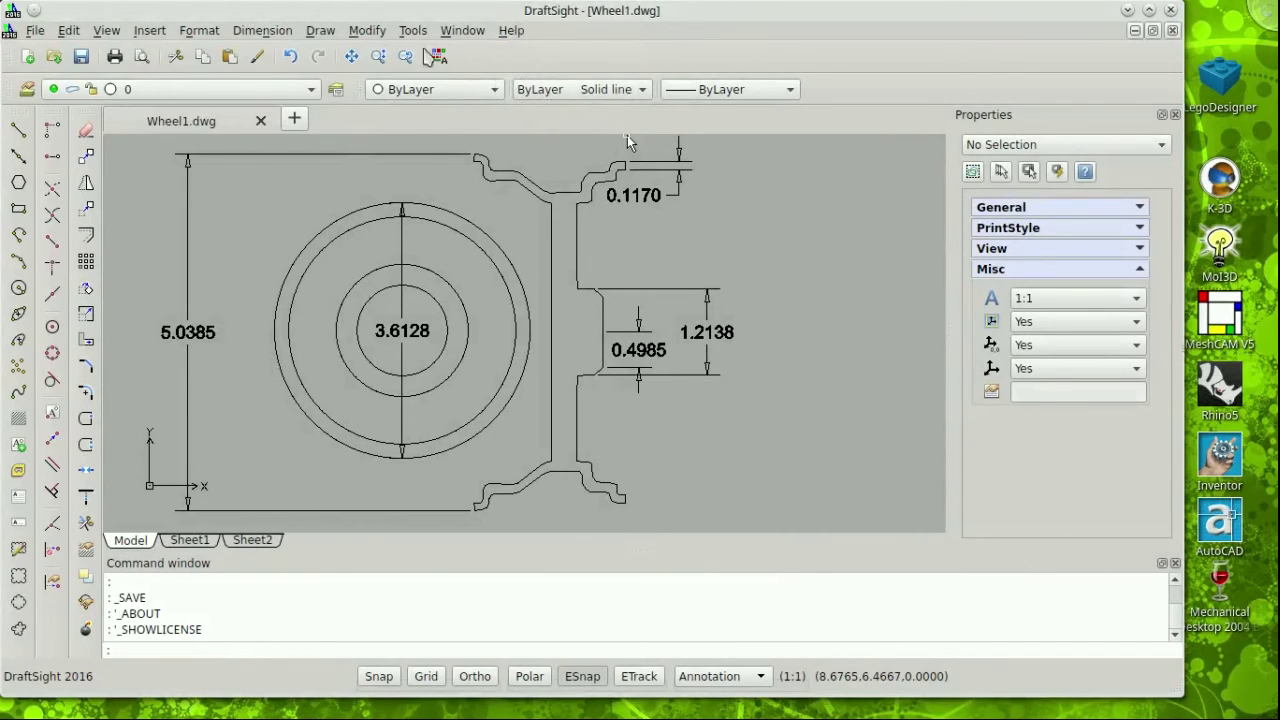
# Step: Review the Options dialog's Drawing Settings: Unit System, Points and Display
pyautogui.click(413, 30)
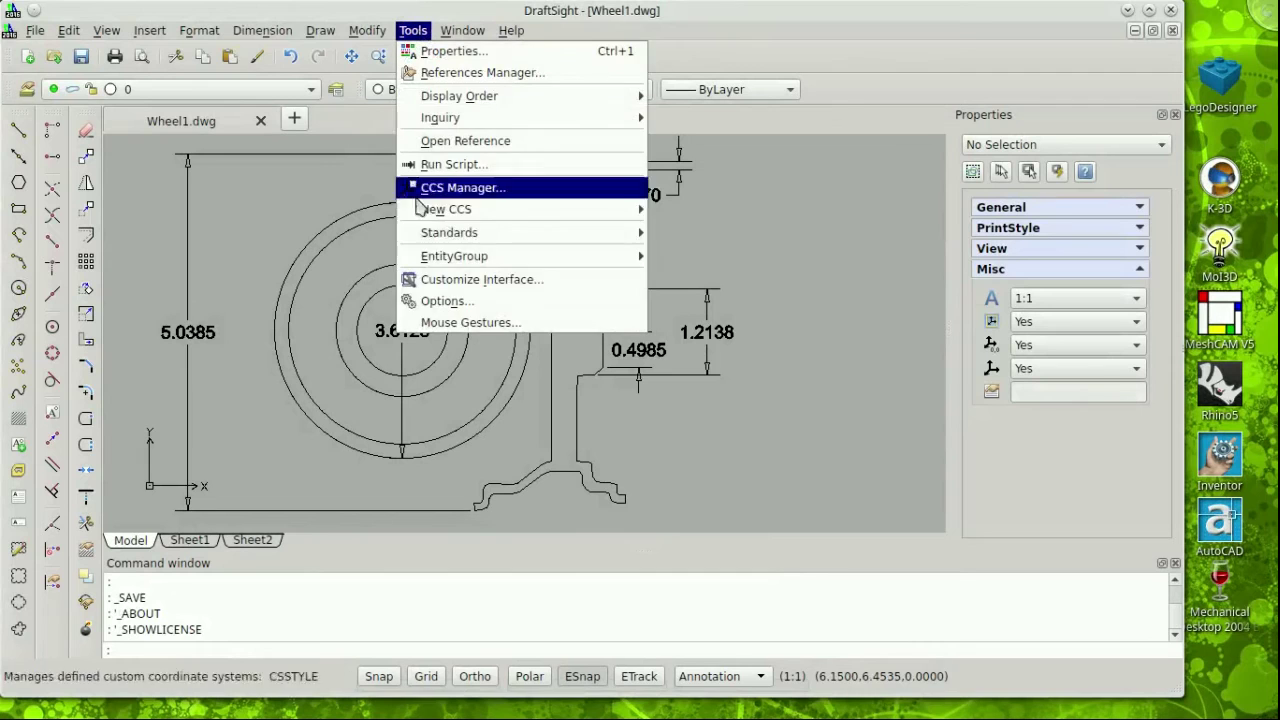
pyautogui.click(445, 301)
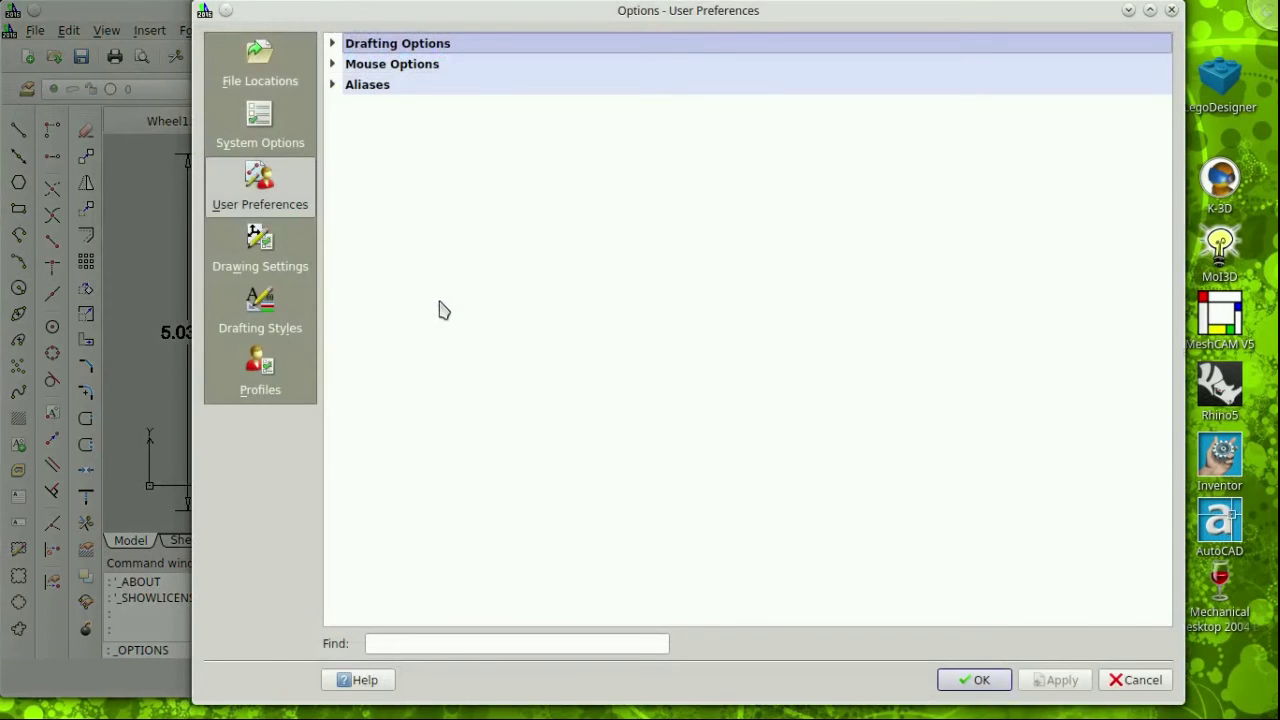
pyautogui.click(266, 250)
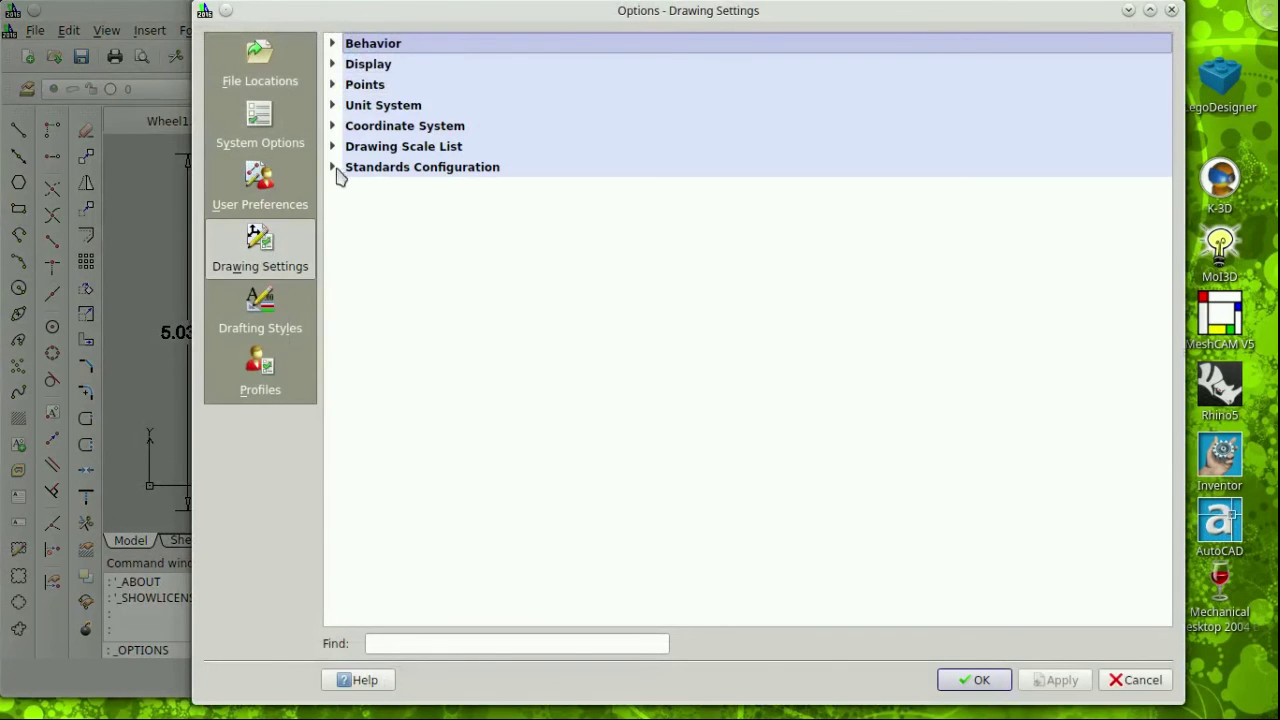
pyautogui.click(339, 106)
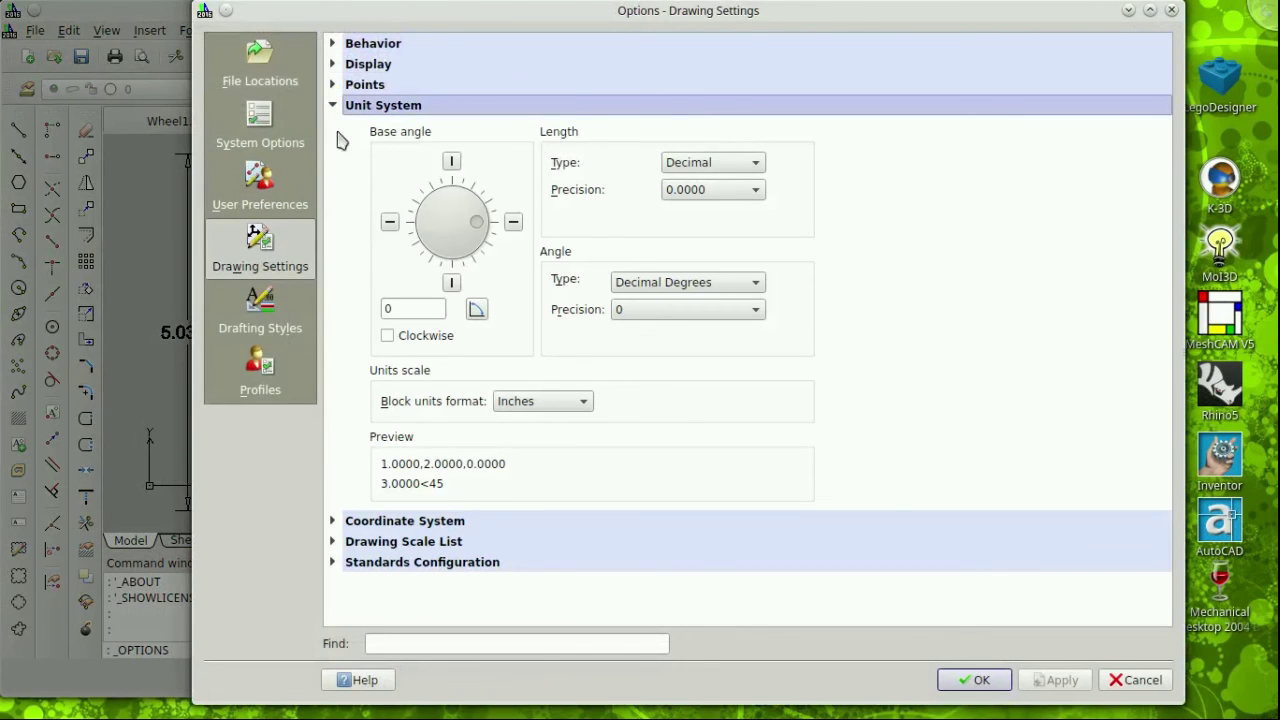
pyautogui.click(332, 86)
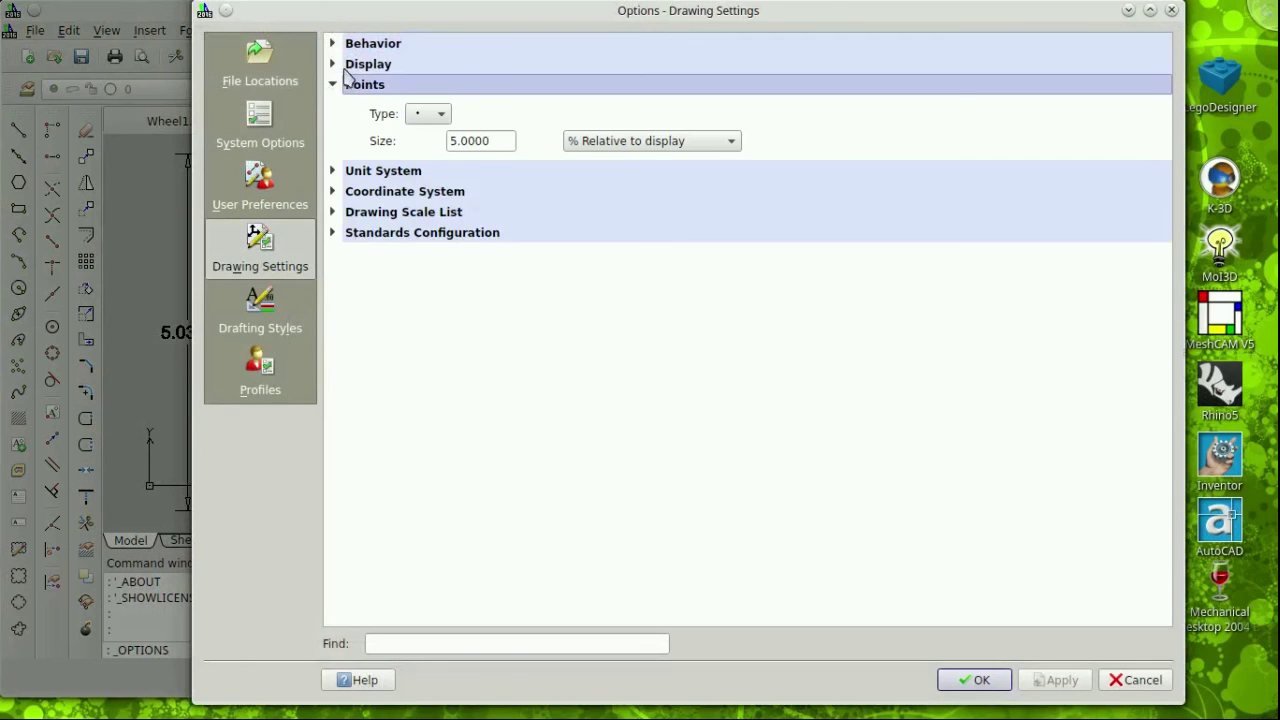
pyautogui.click(334, 65)
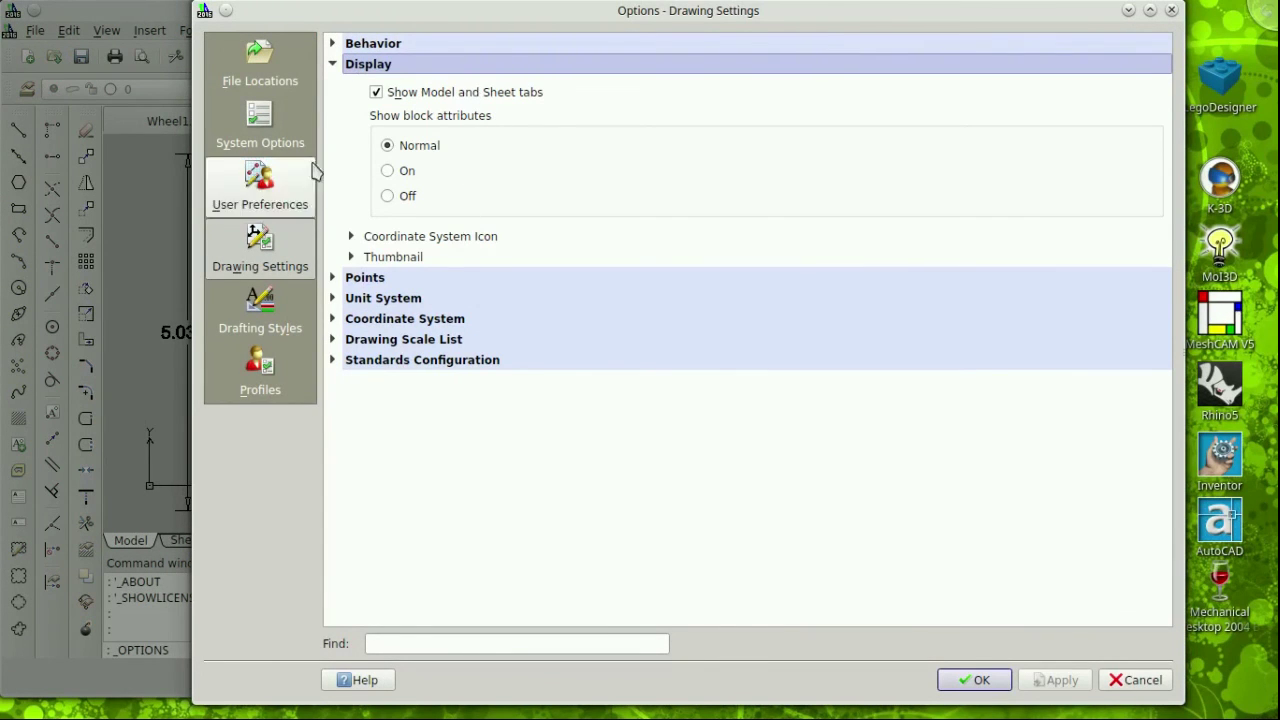
pyautogui.click(331, 65)
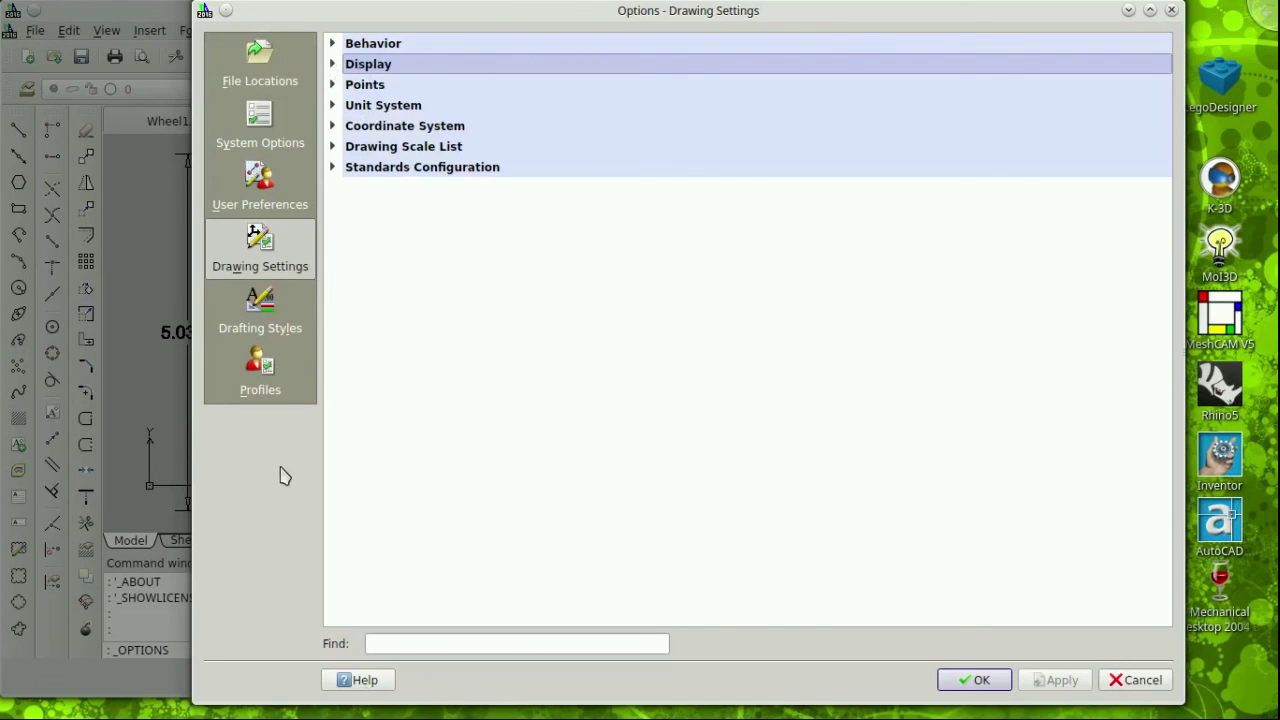
# Step: Look over User Preferences and System Options, close Options without changes, and quit DraftSight
pyautogui.click(252, 190)
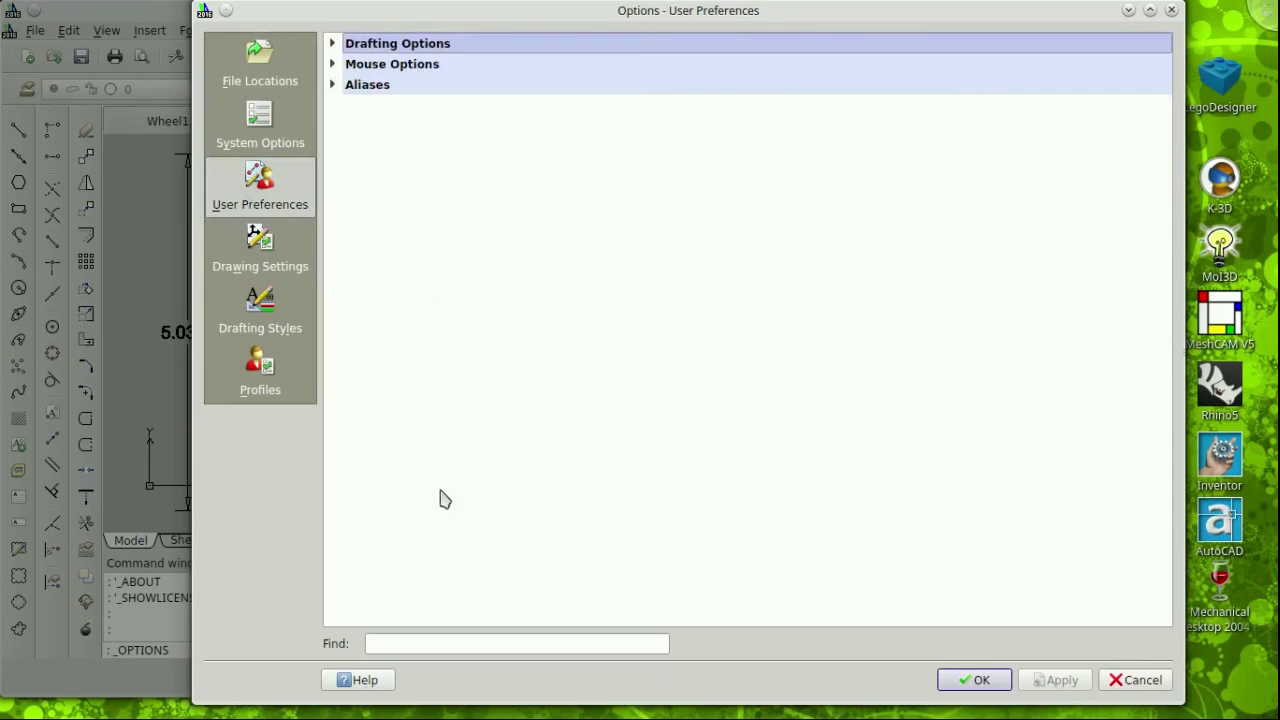
pyautogui.click(262, 130)
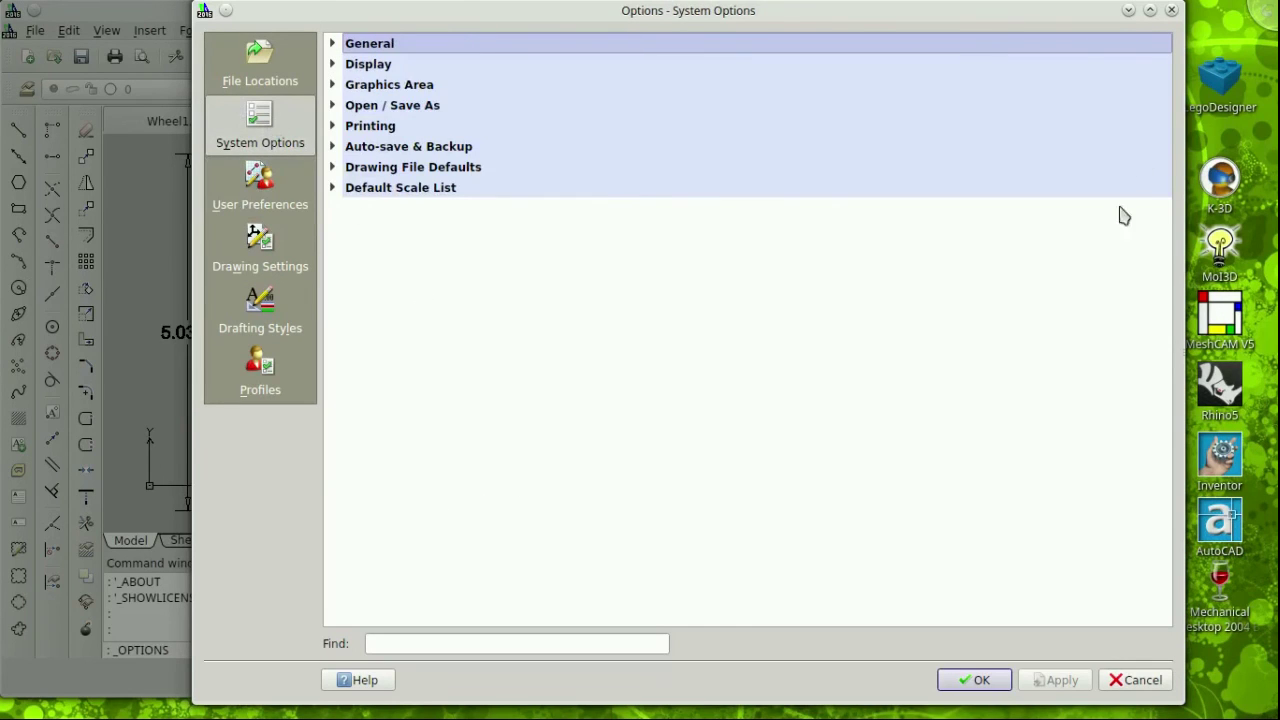
pyautogui.click(1171, 10)
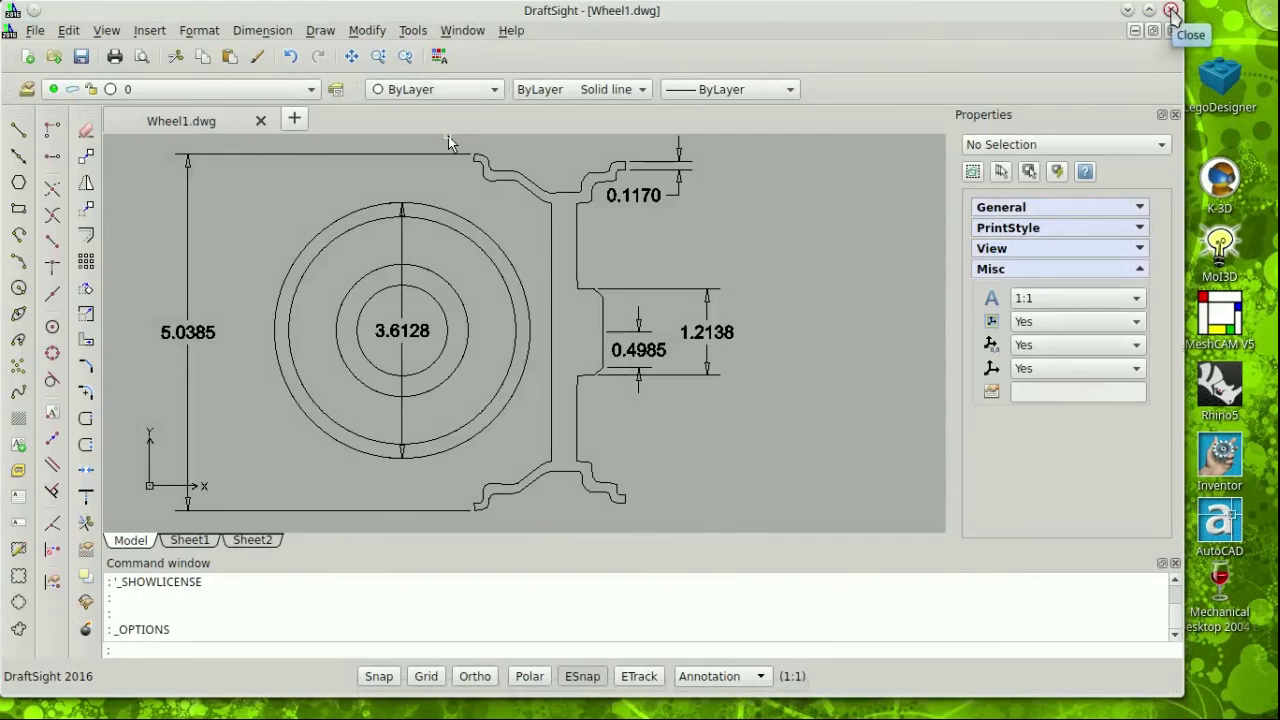
pyautogui.click(1171, 10)
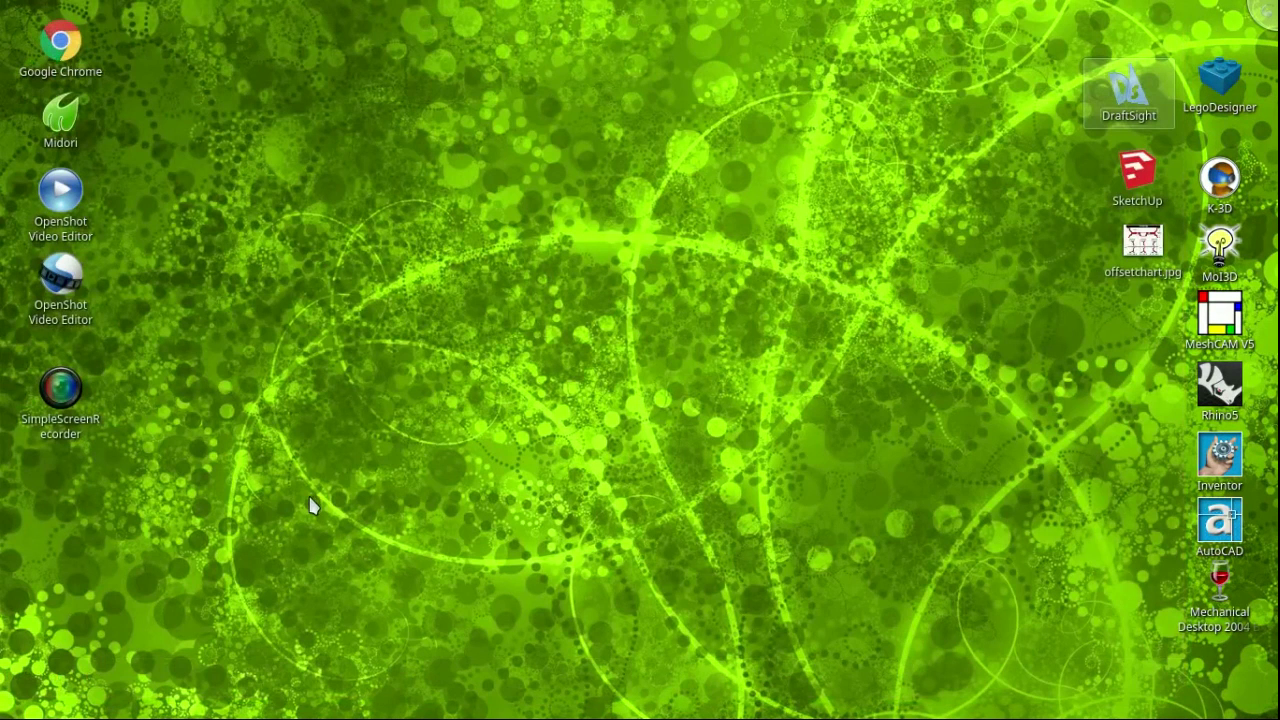